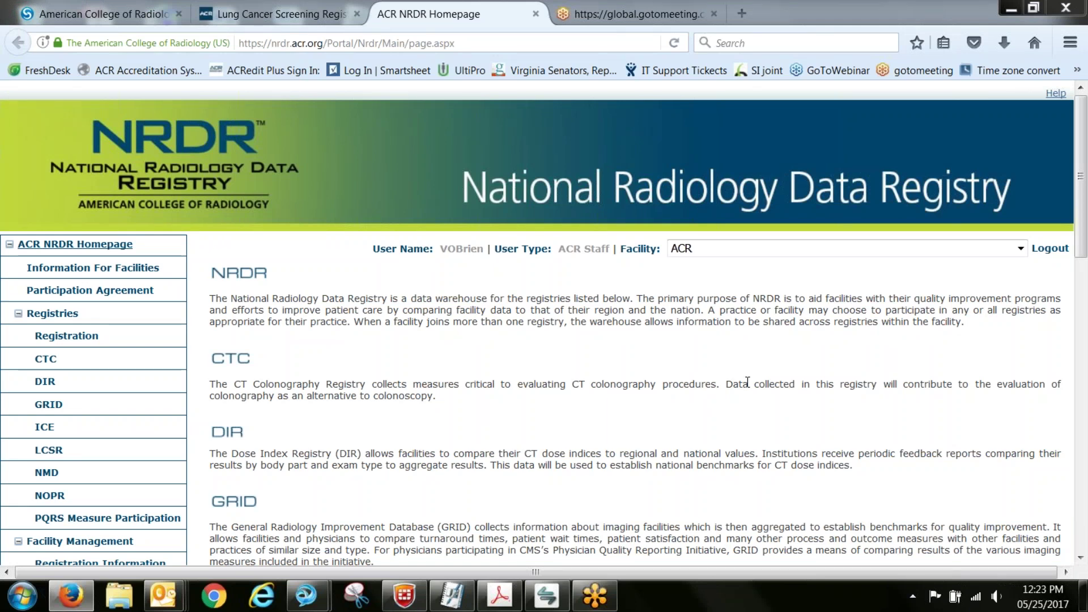
Open the DIR Introduction meeting for Thu 05/25/2017, 12:15–12:45 PM from Outlook
click(625, 165)
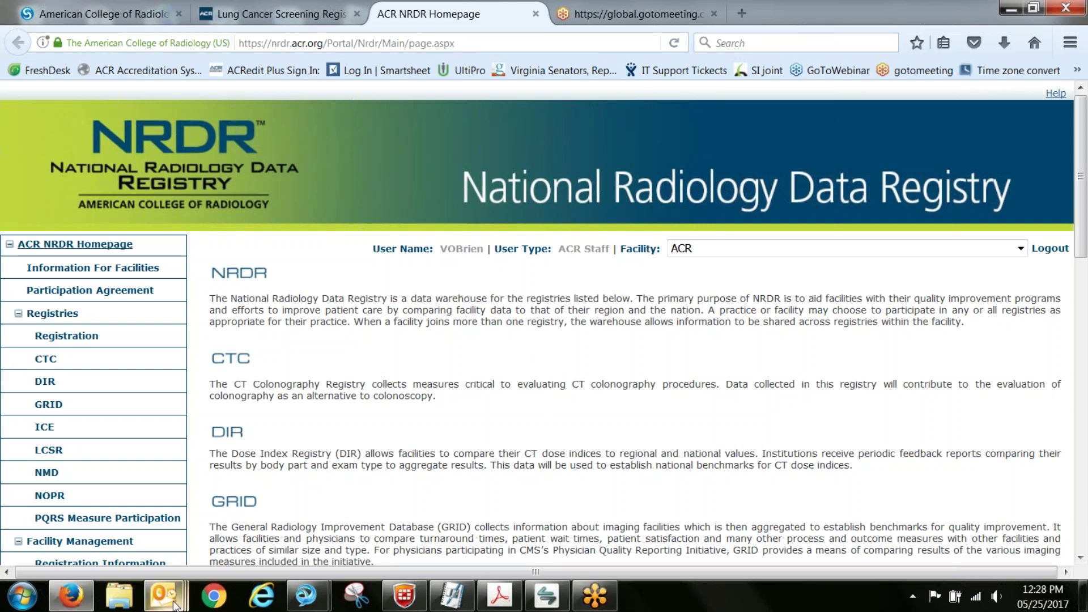
mouse_move(175, 605)
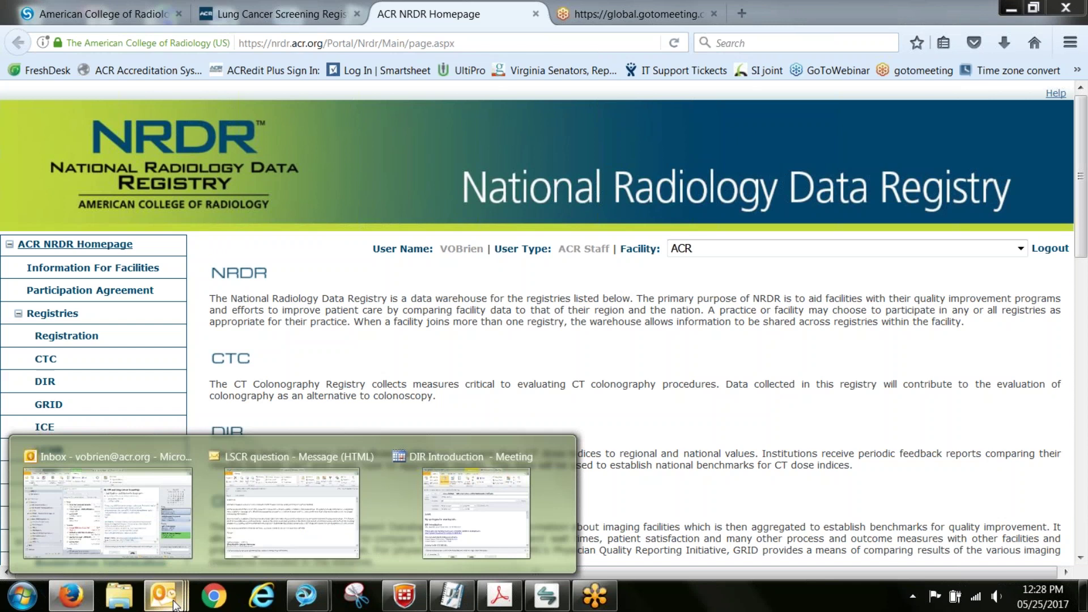
click(478, 524)
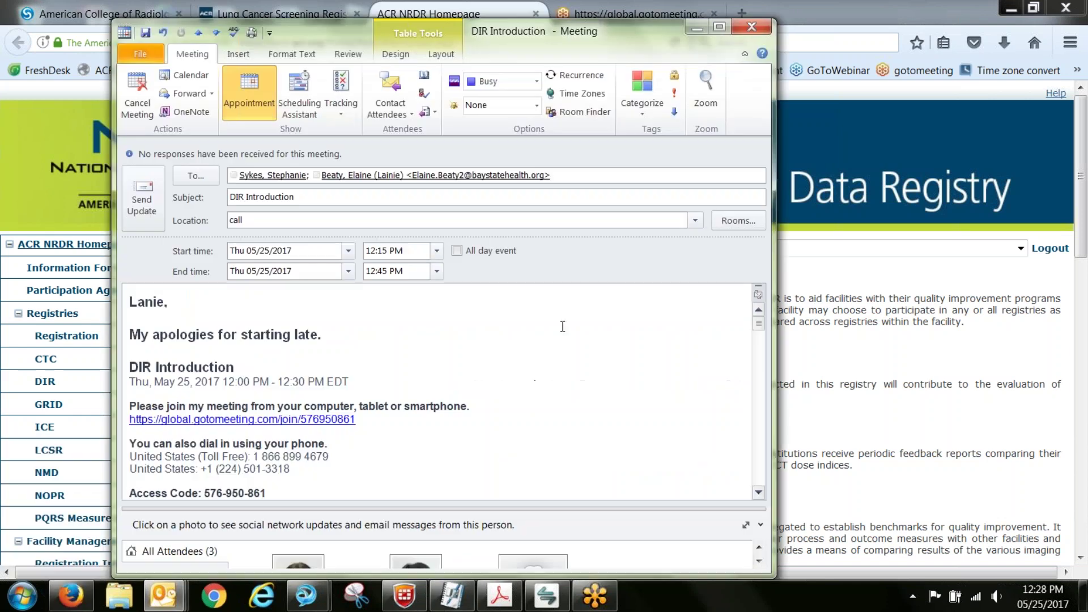
Maximize the meeting and scroll down through its body to the scanner comparison table
click(717, 26)
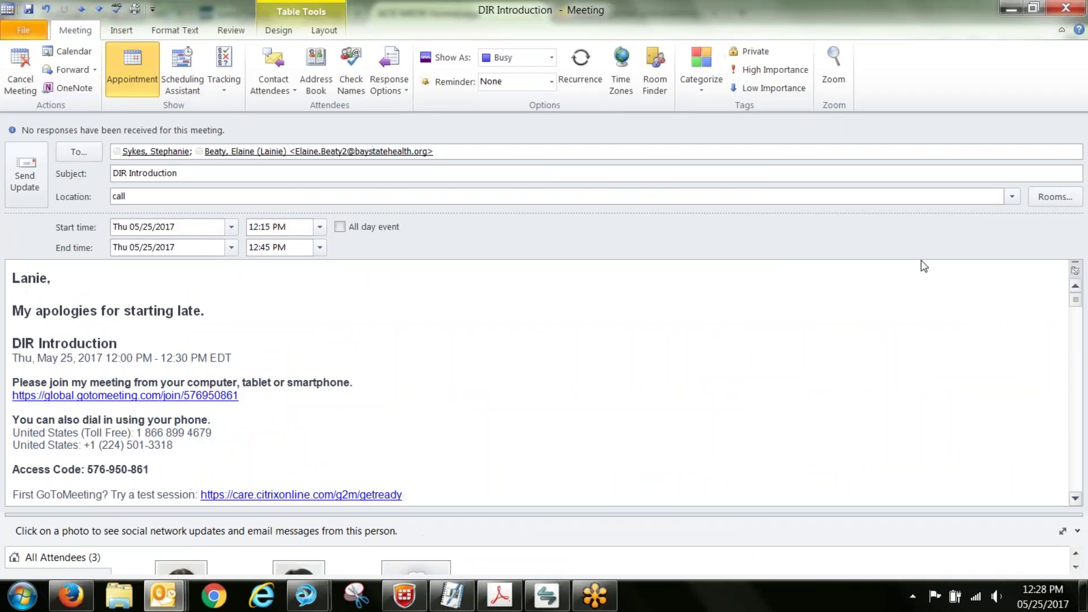
scroll(737, 303, down, 15)
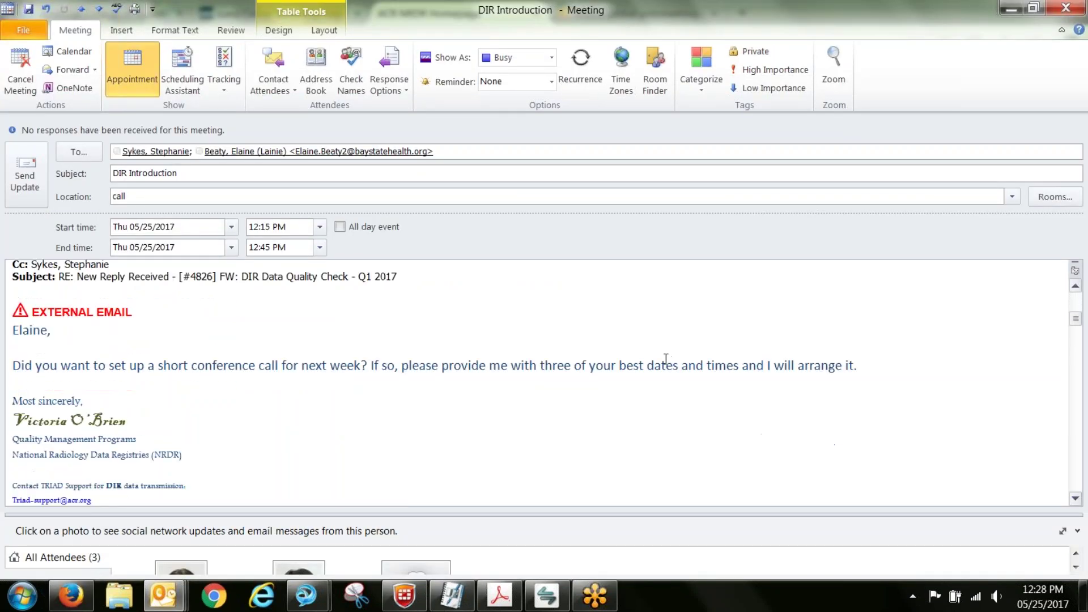
scroll(666, 359, down, 10)
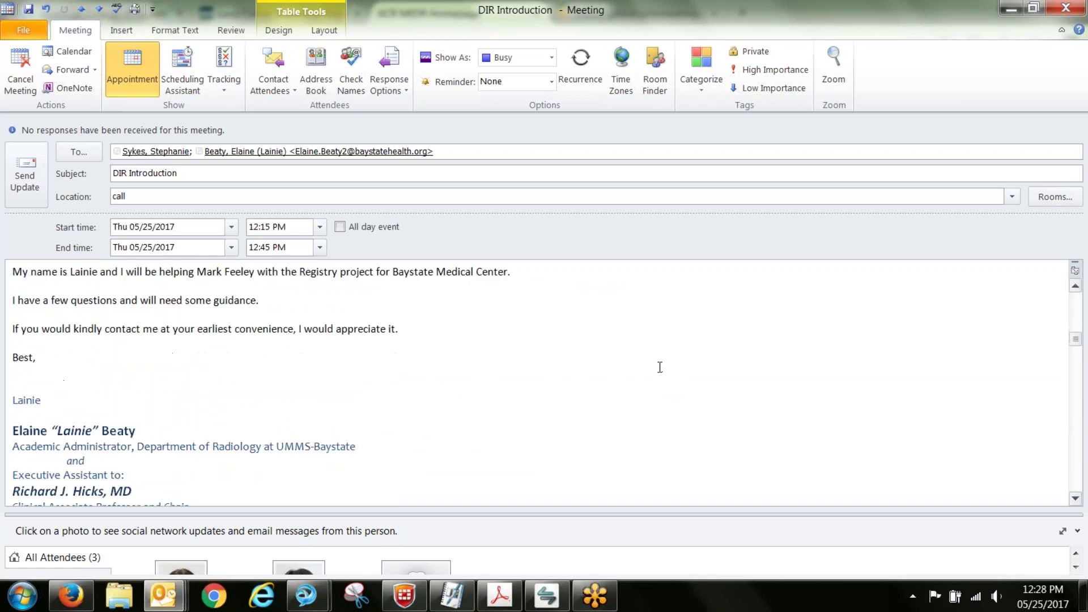
scroll(661, 367, down, 12)
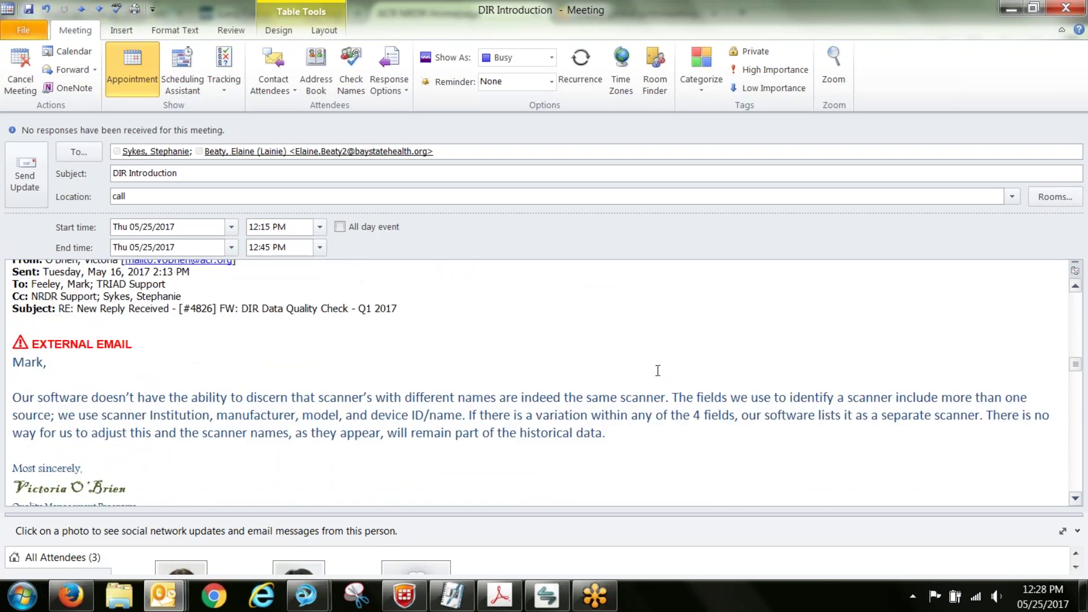
scroll(658, 371, down, 10)
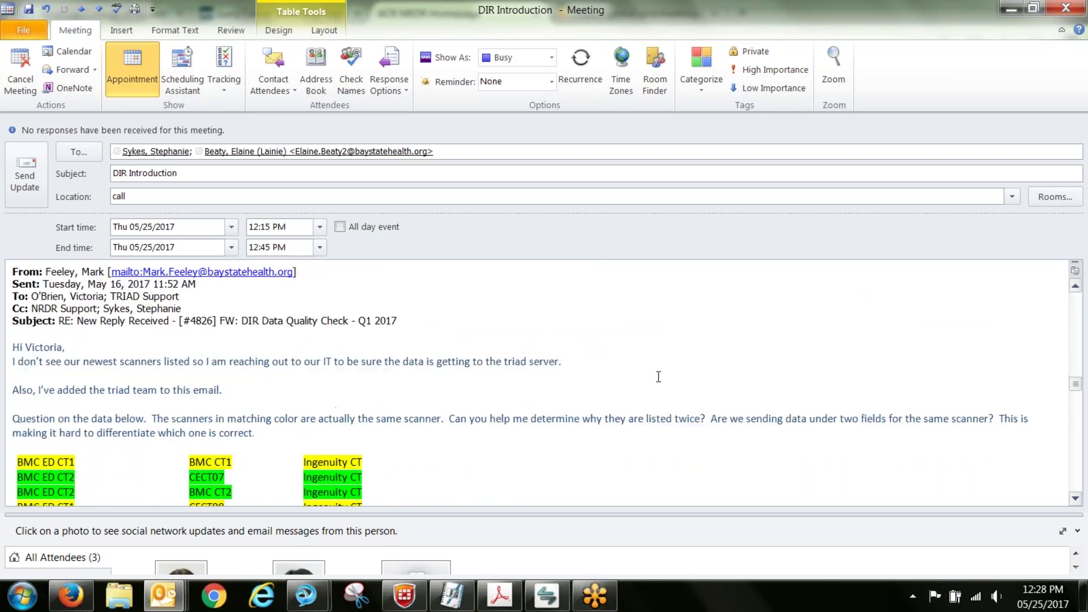
scroll(658, 374, down, 2)
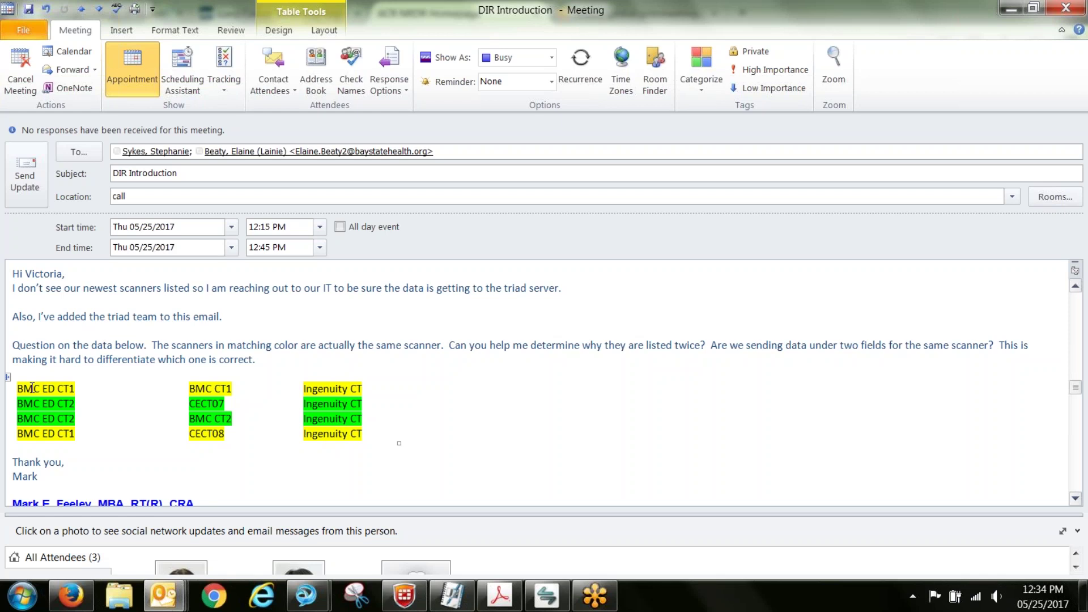
Select the color-coded scanner table, deselect it, then minimize the meeting window
drag(35, 391, 391, 434)
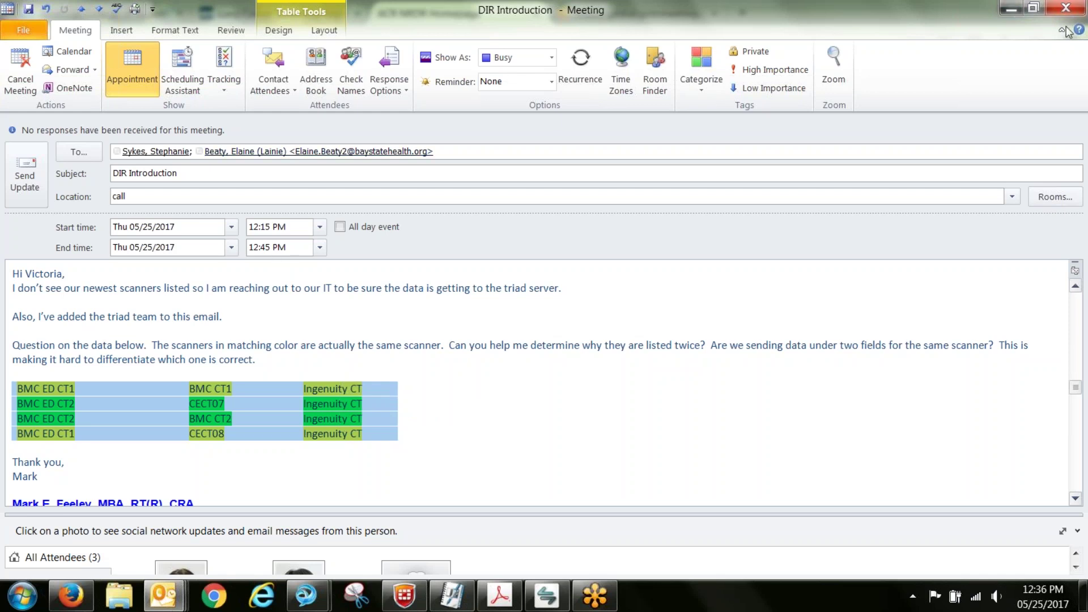
key(Right)
click(562, 288)
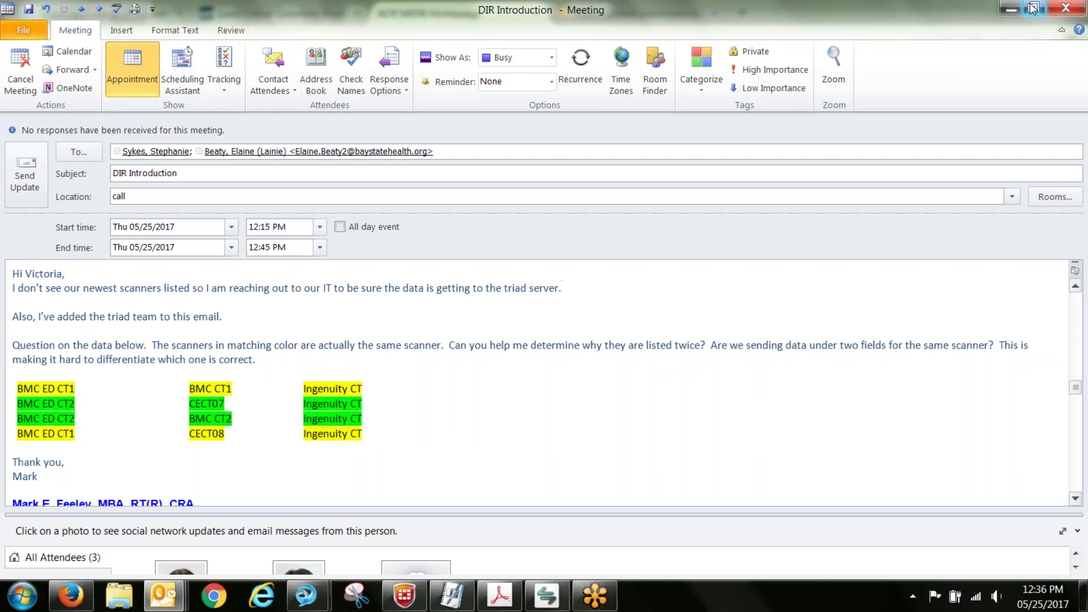
click(1011, 8)
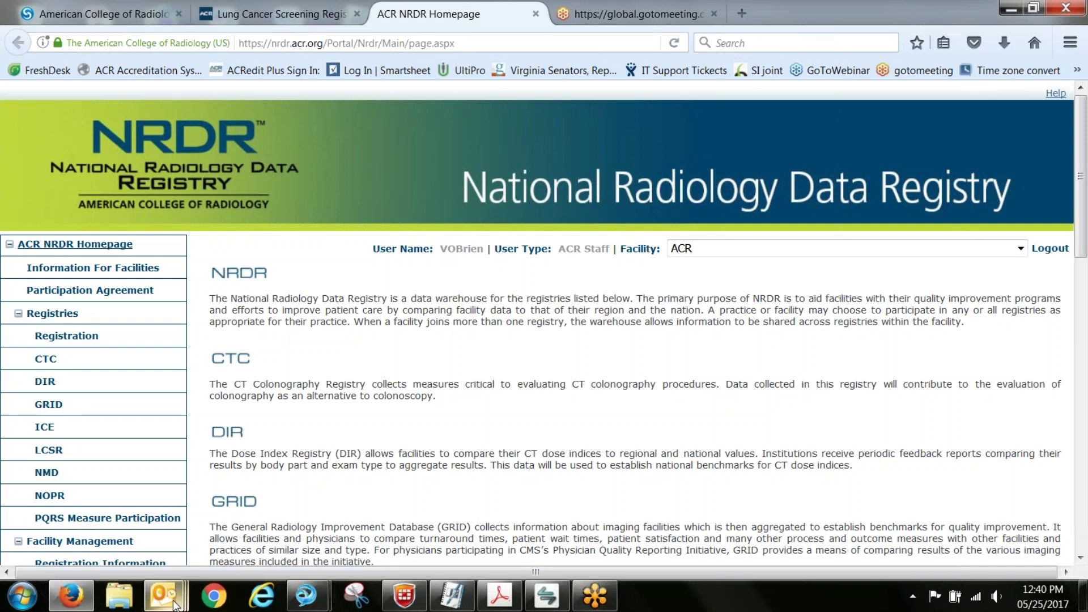
Restore the DIR Introduction meeting window from the Outlook taskbar preview
mouse_move(163, 595)
click(513, 517)
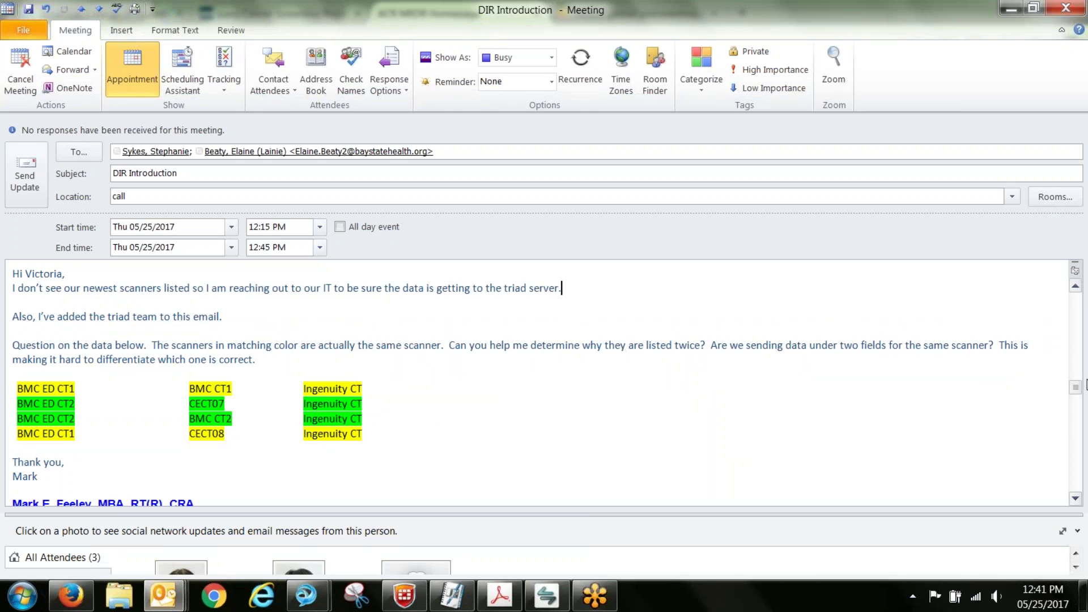
drag(1079, 391, 1083, 302)
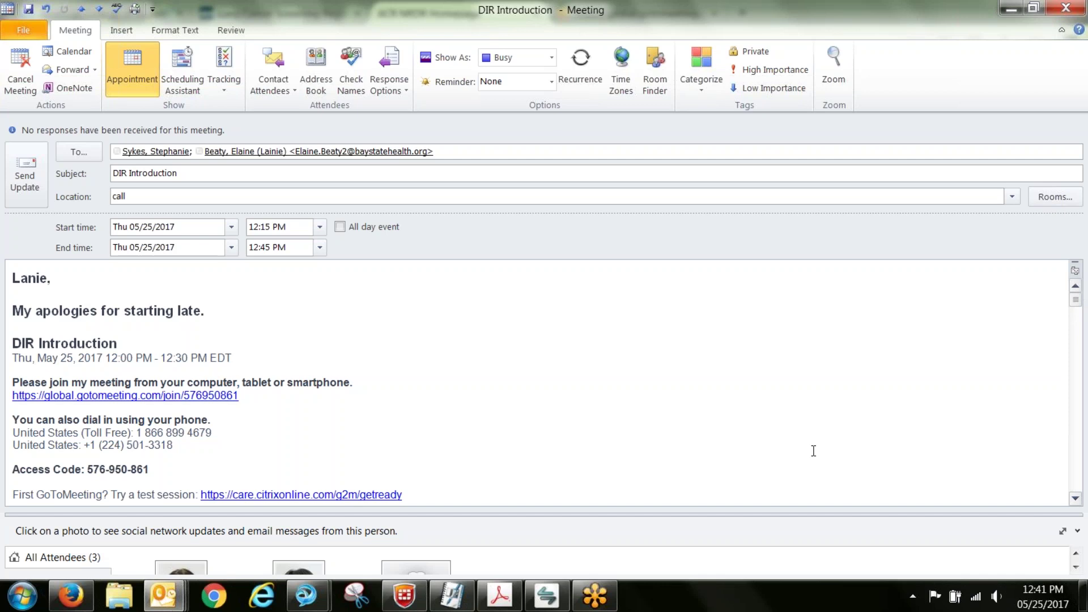
scroll(847, 389, down, 10)
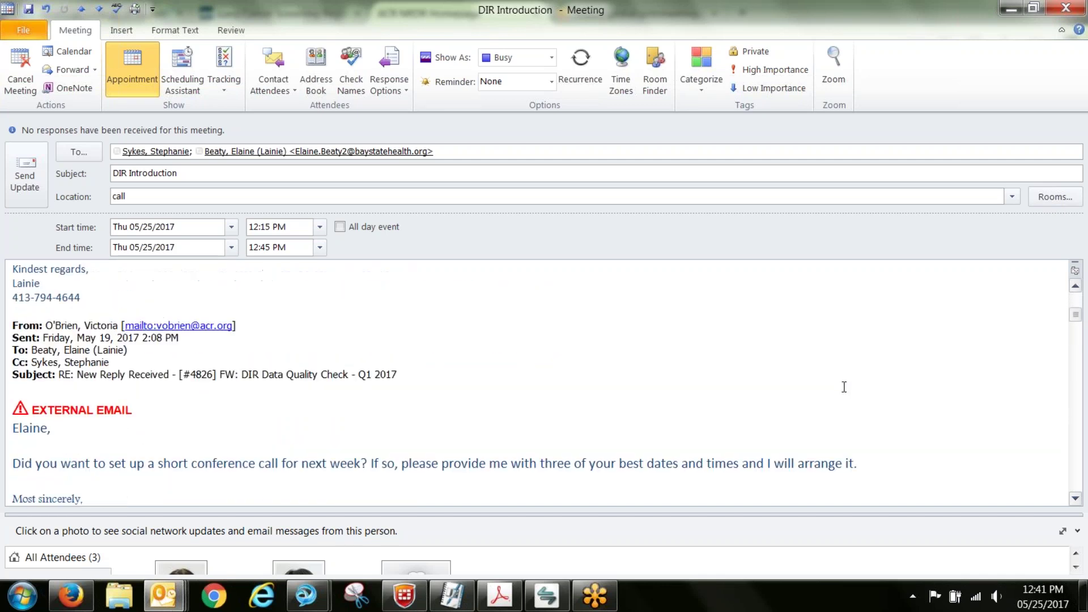
scroll(844, 387, down, 15)
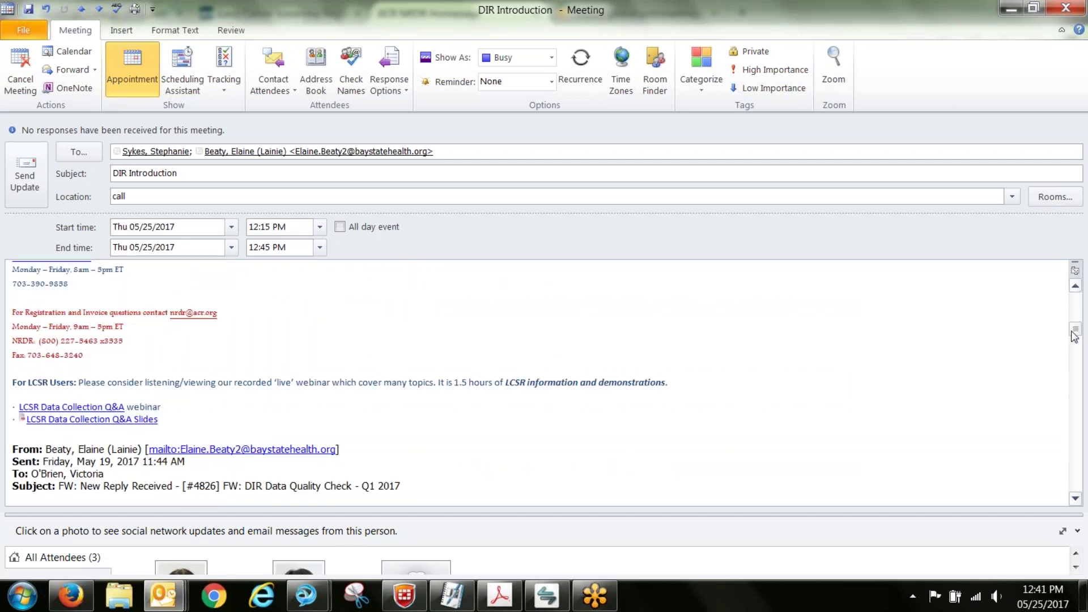
drag(1075, 337, 1075, 375)
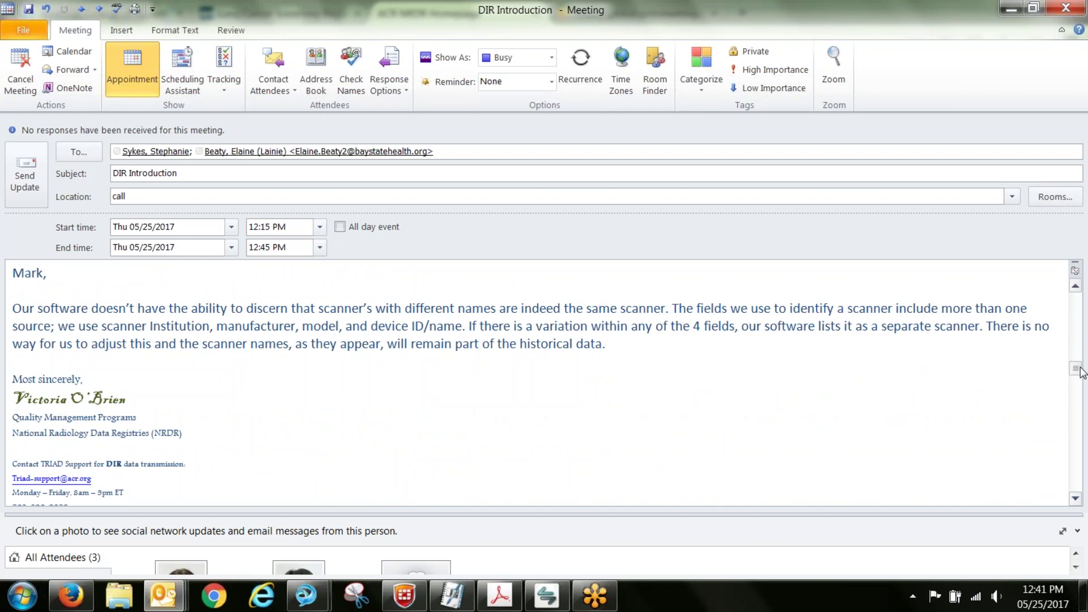
drag(1076, 374, 1075, 399)
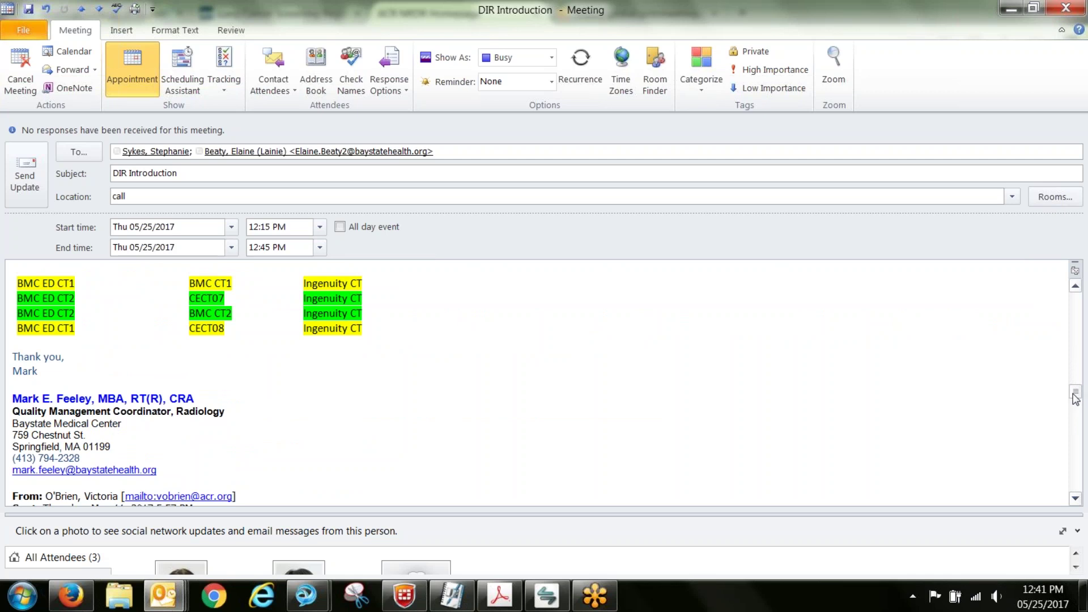
drag(1075, 397, 1074, 409)
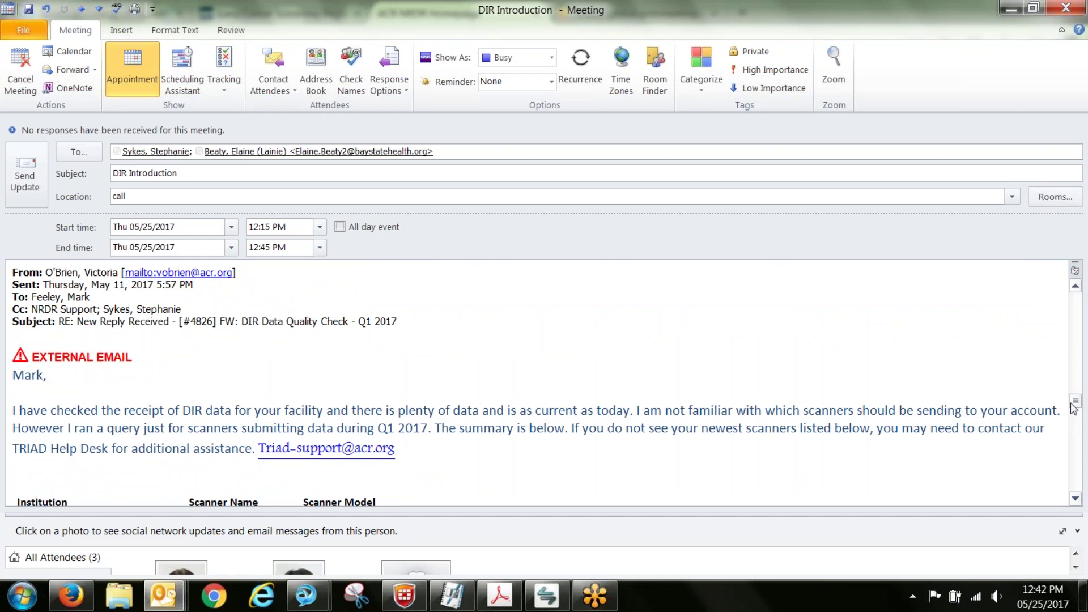
drag(1074, 408, 1074, 413)
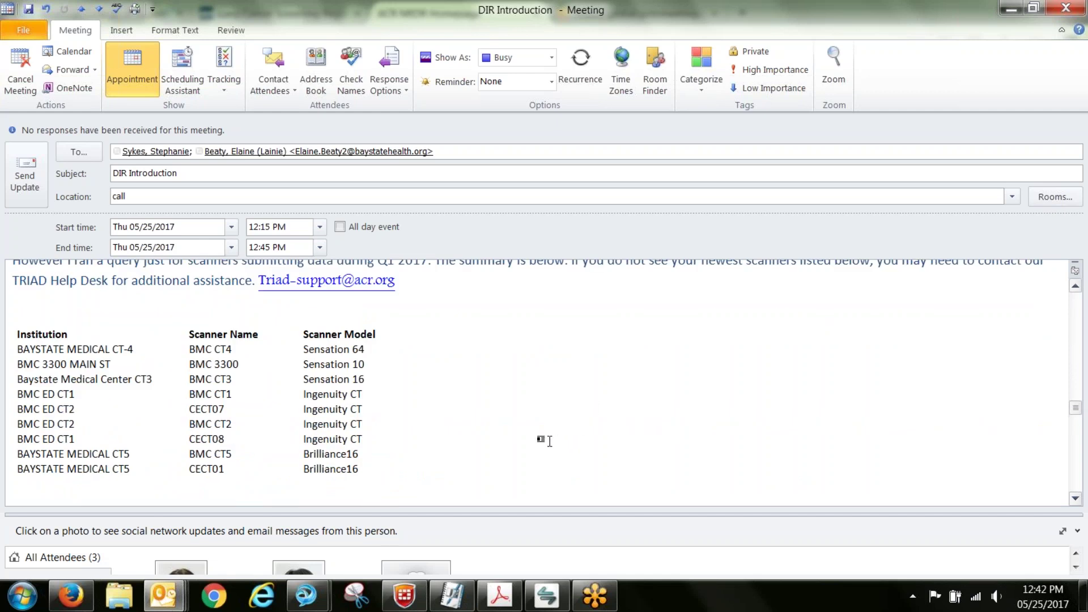
scroll(547, 440, up, 1)
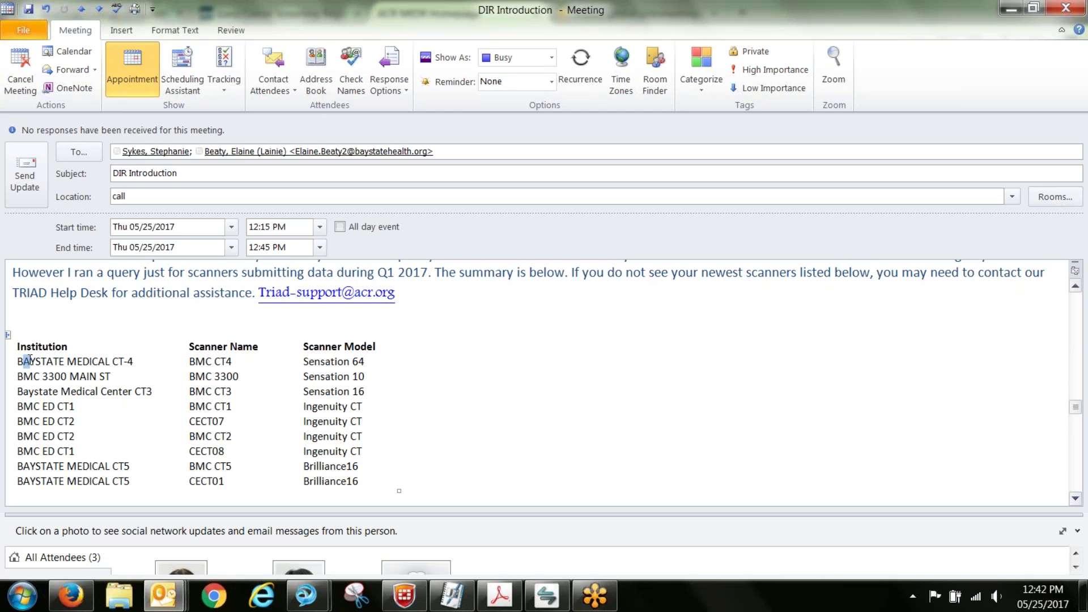
drag(23, 361, 334, 486)
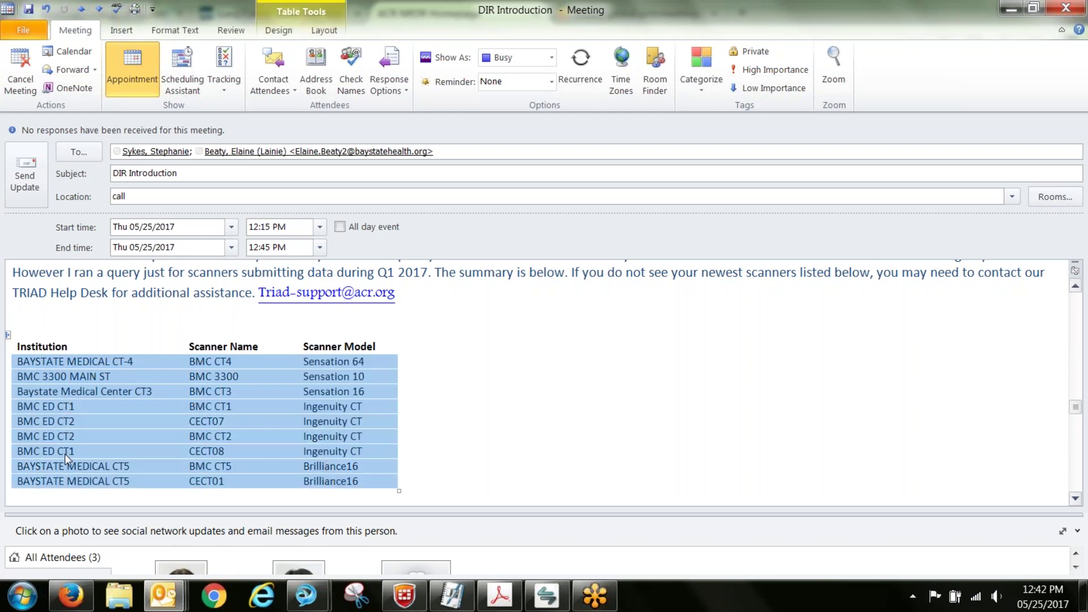
click(573, 441)
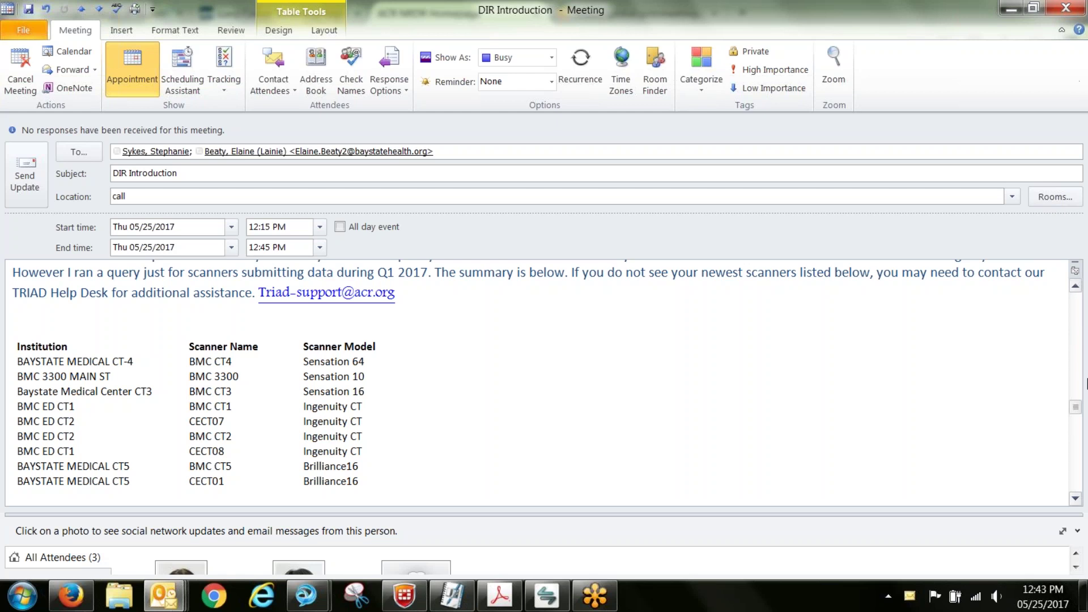
drag(1076, 414, 1075, 405)
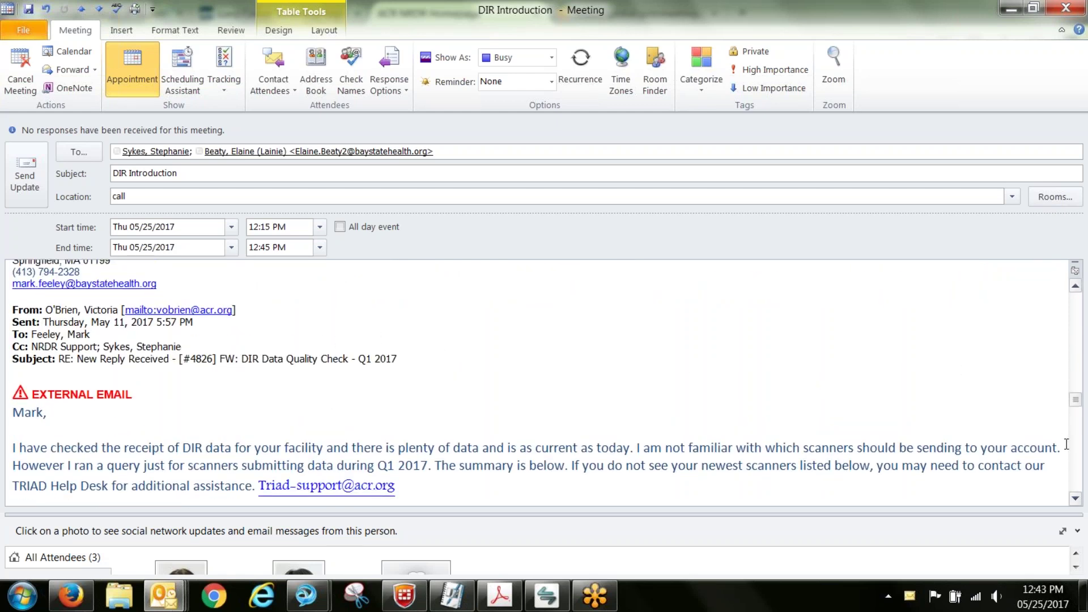
drag(1077, 400, 1076, 413)
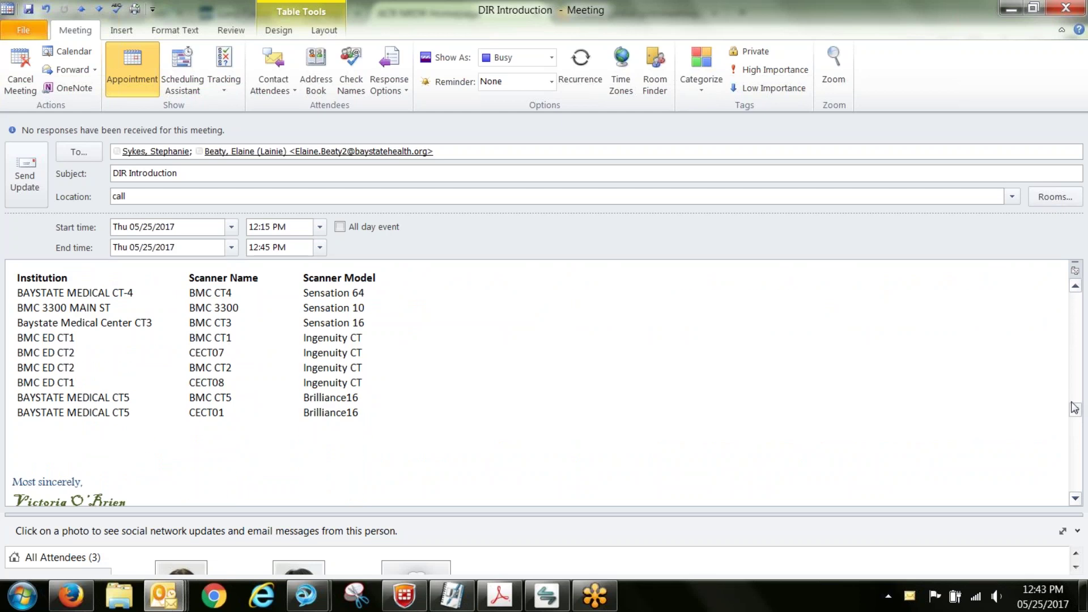
scroll(802, 448, up, 1)
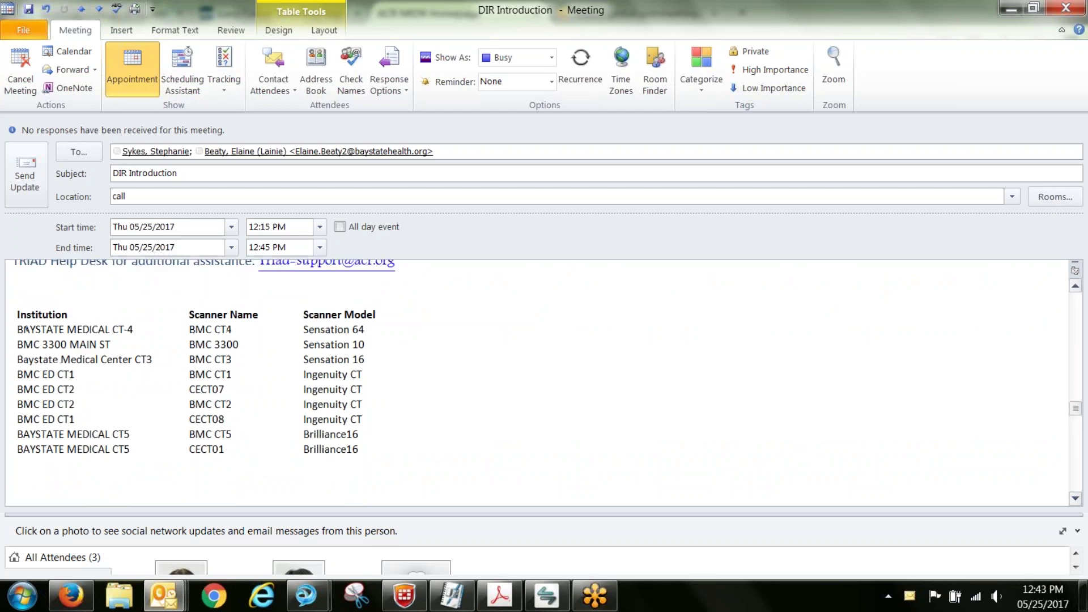
scroll(544, 379, up, 1)
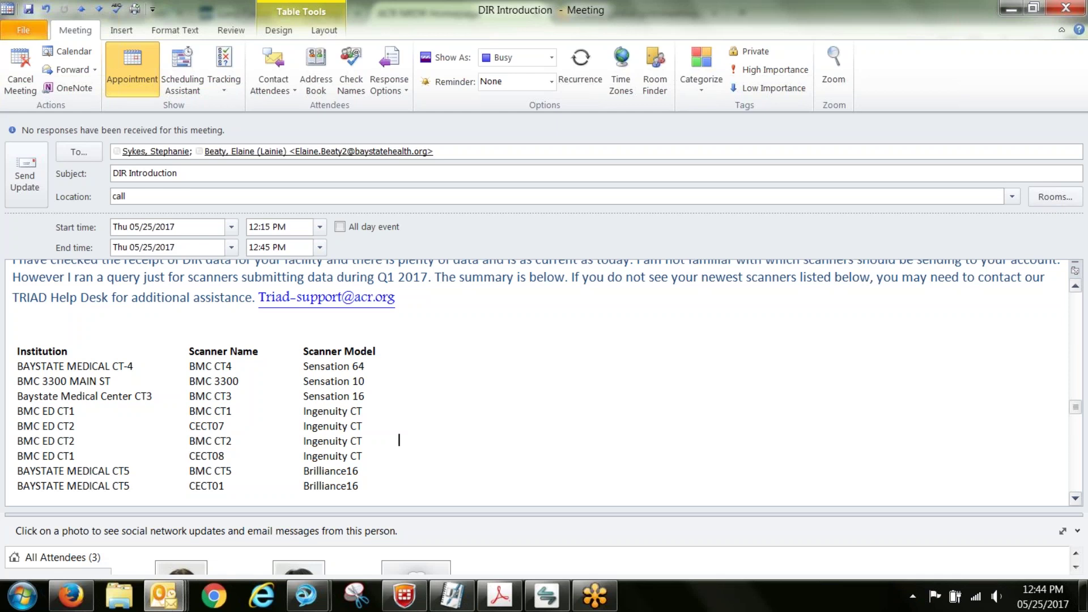
Minimize the DIR Introduction meeting to reveal the NRDR homepage in Firefox
click(1011, 8)
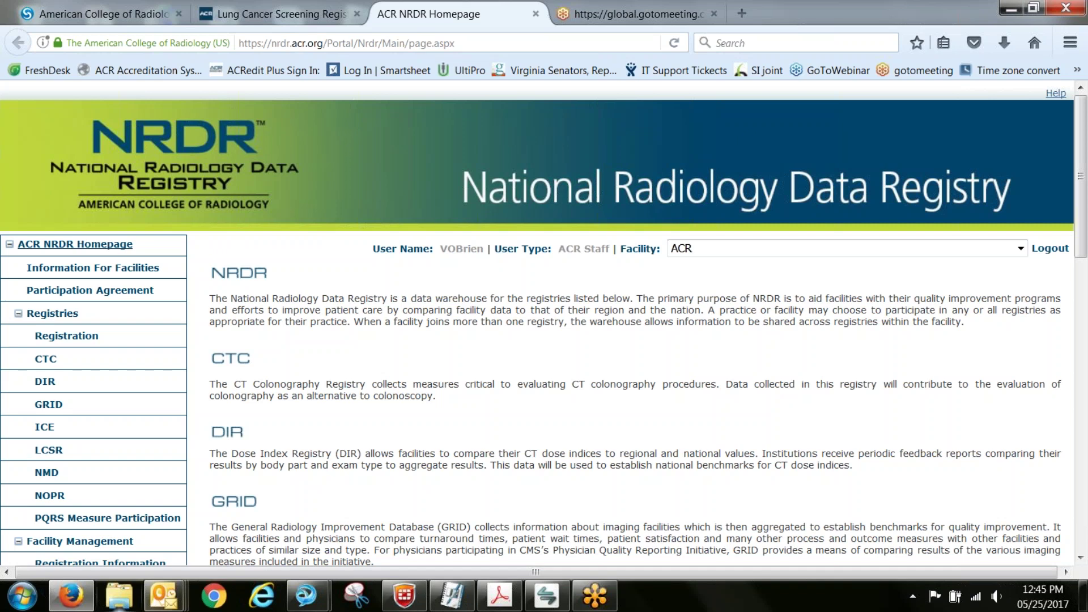
mouse_move(71, 595)
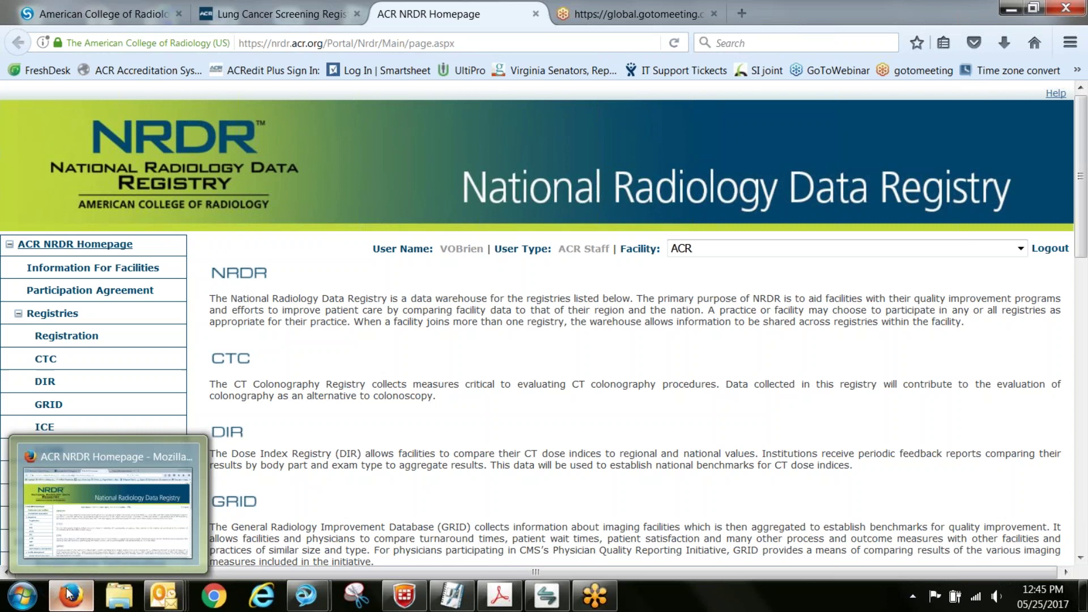
mouse_move(546, 595)
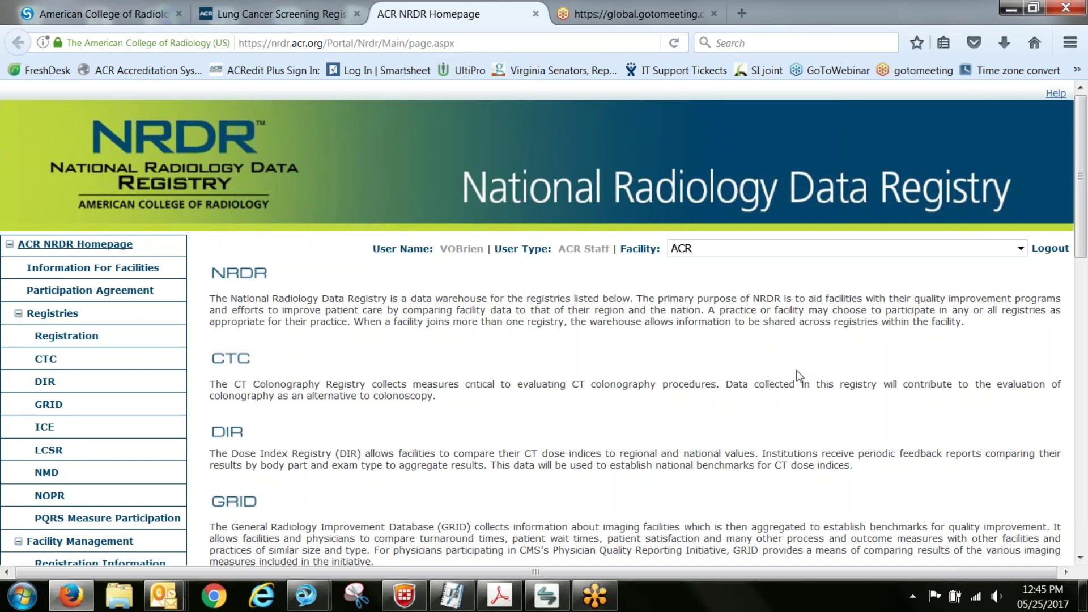
Choose facility 103283: Baystate Health by typing 103 in the Facility list
click(866, 253)
text(103283: Baystate Health)
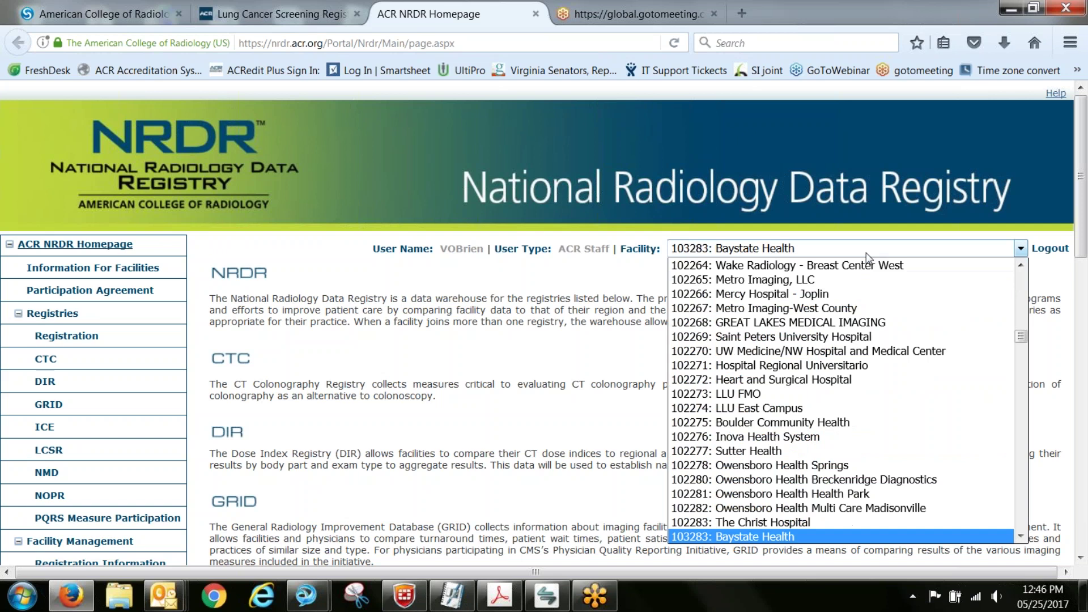
key(Return)
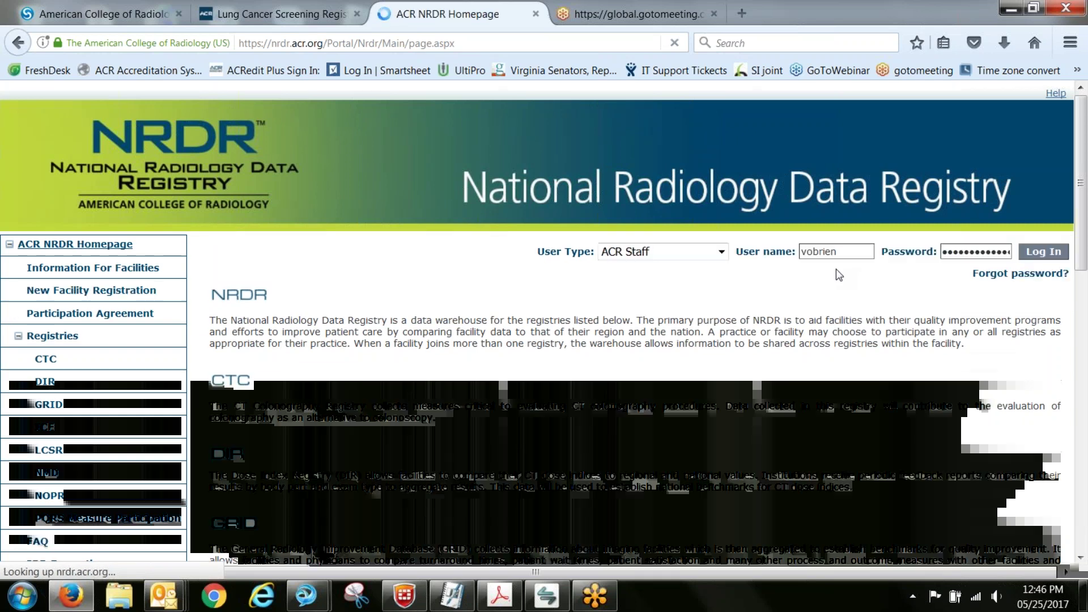
Log in as ACR Staff and select facility 103283: Baystate Health on the homepage
click(1040, 256)
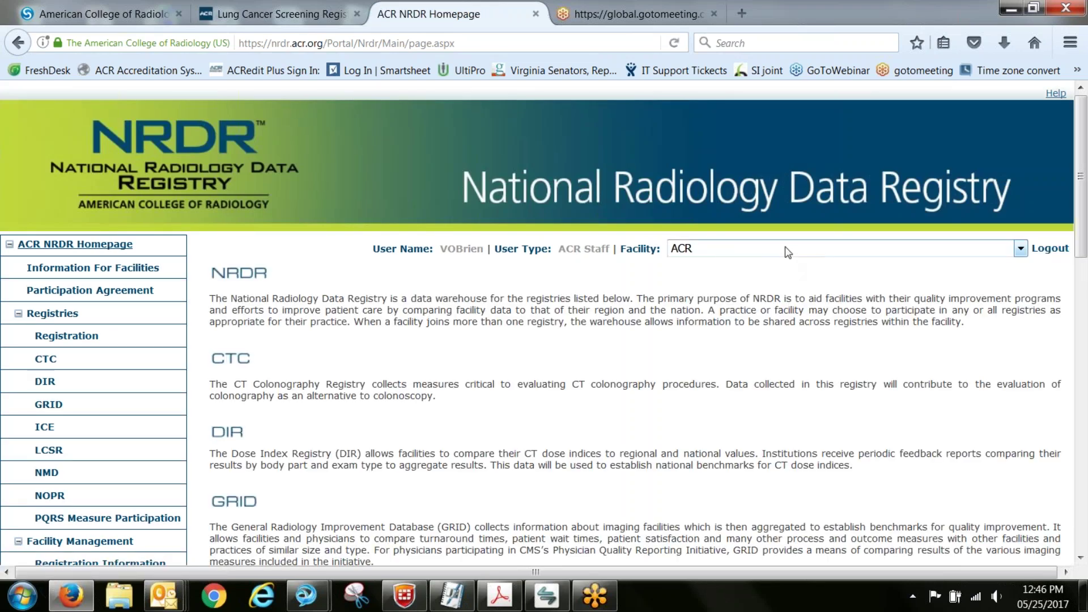
click(787, 251)
key(Down)
key(End)
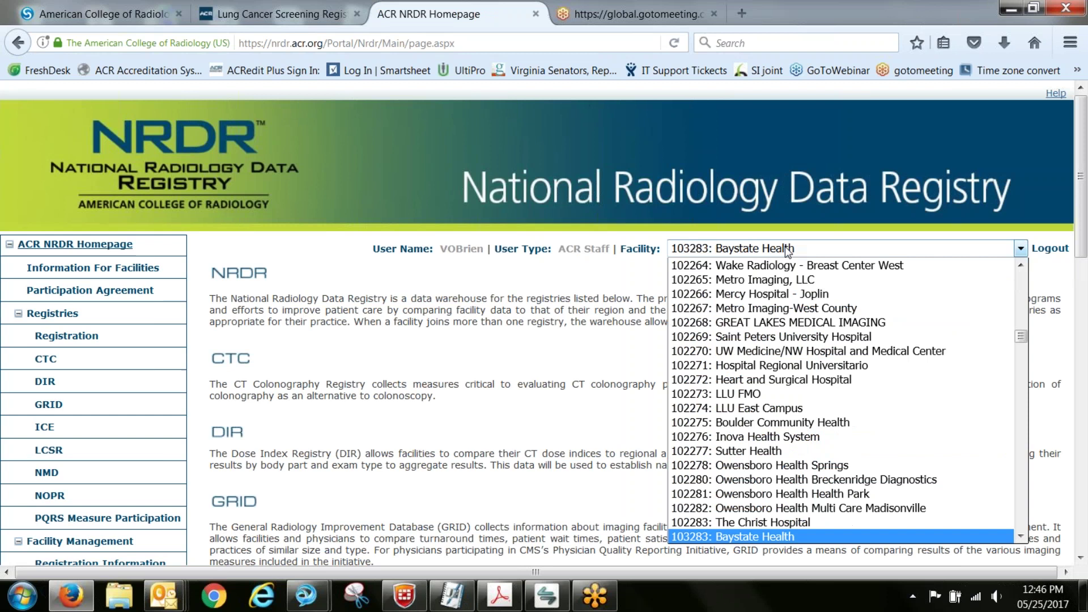
key(Return)
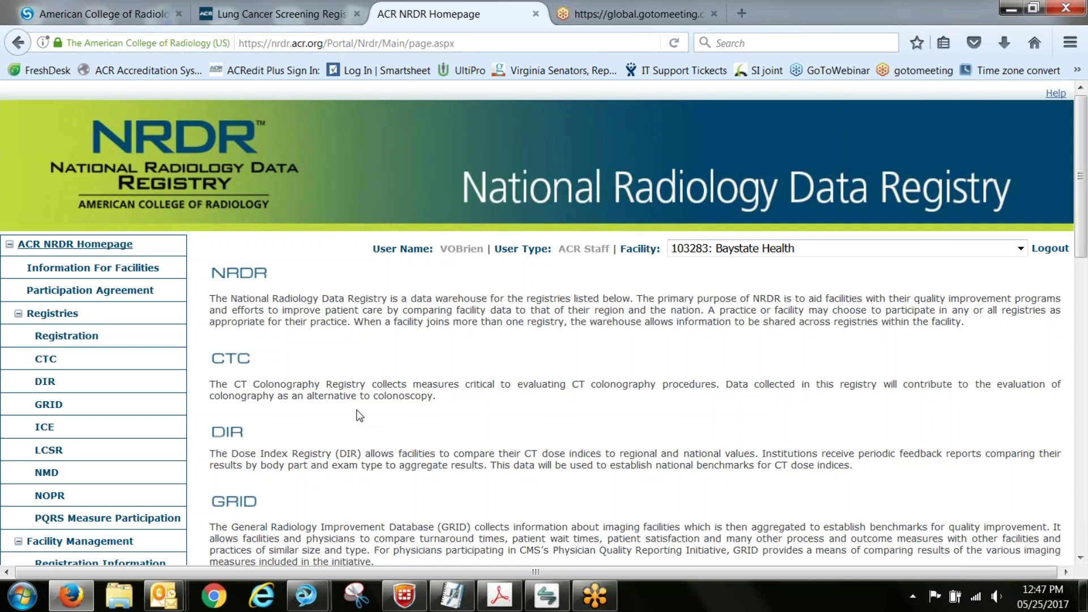
scroll(332, 434, down, 3)
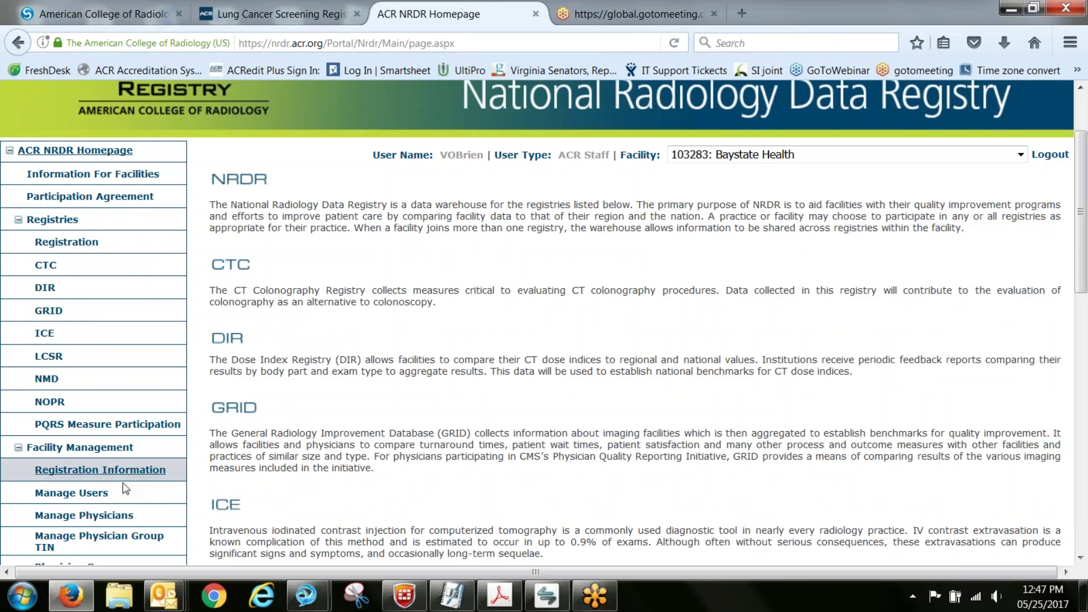
Open Manage Users for Baystate Health, view page 2 of the 35 users, and expand the filters
click(102, 497)
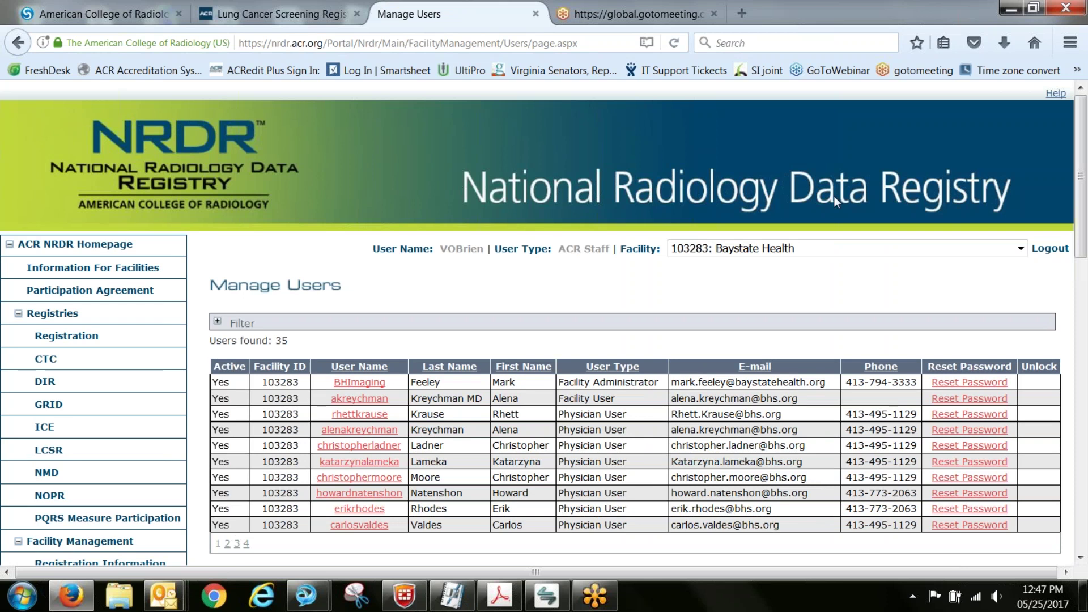
drag(1084, 238, 1083, 259)
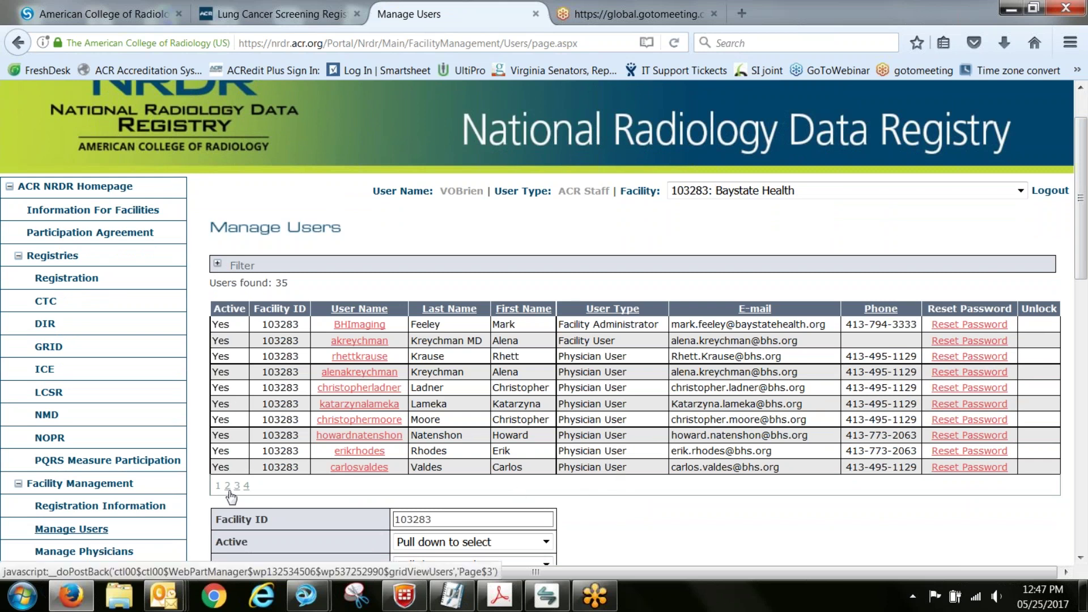
scroll(659, 498, down, 2)
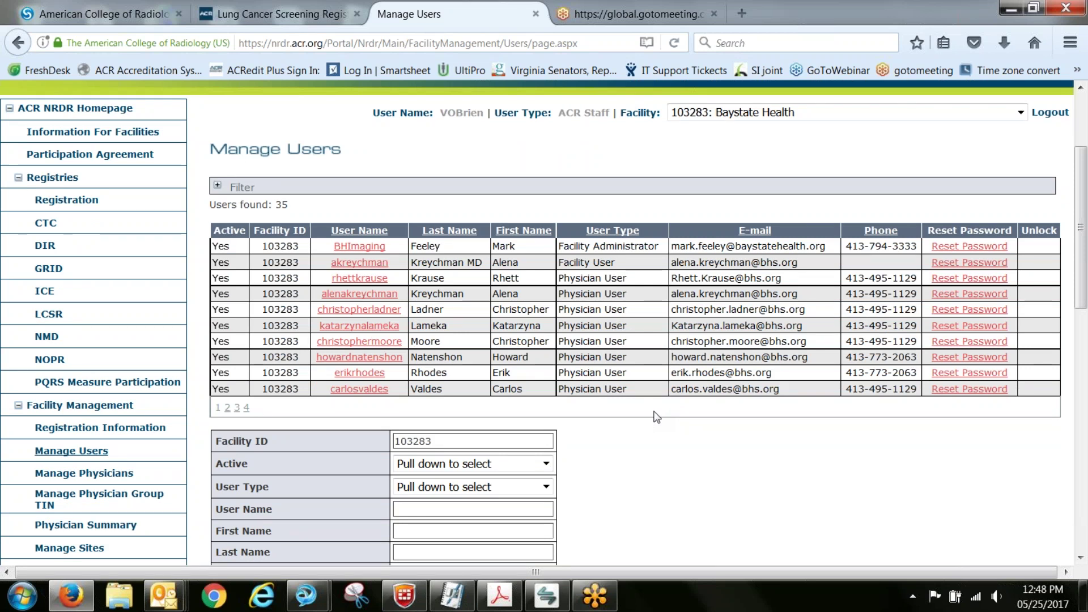
click(228, 408)
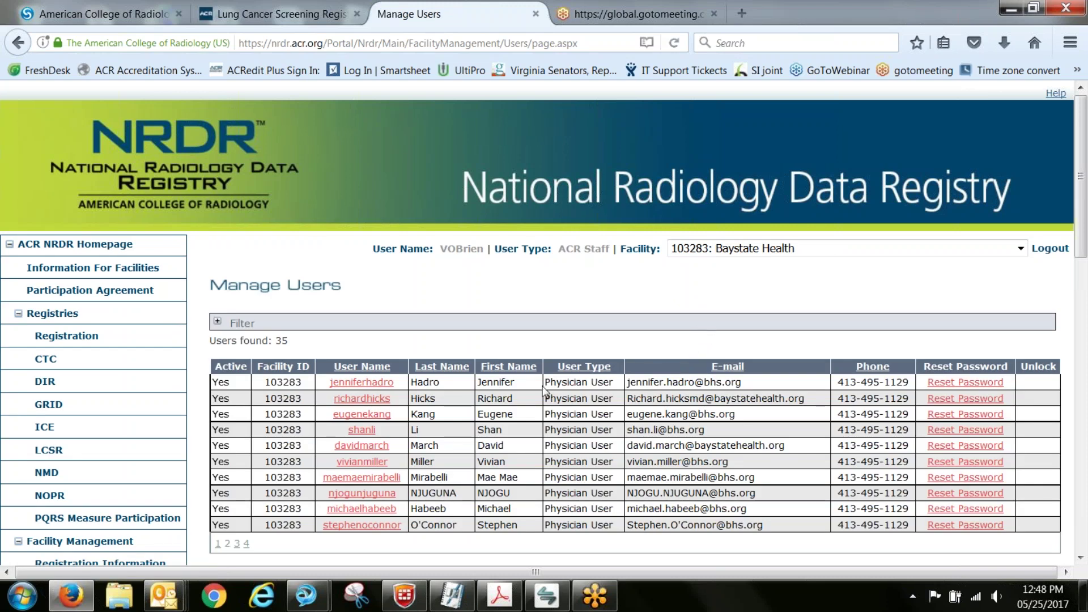
click(217, 322)
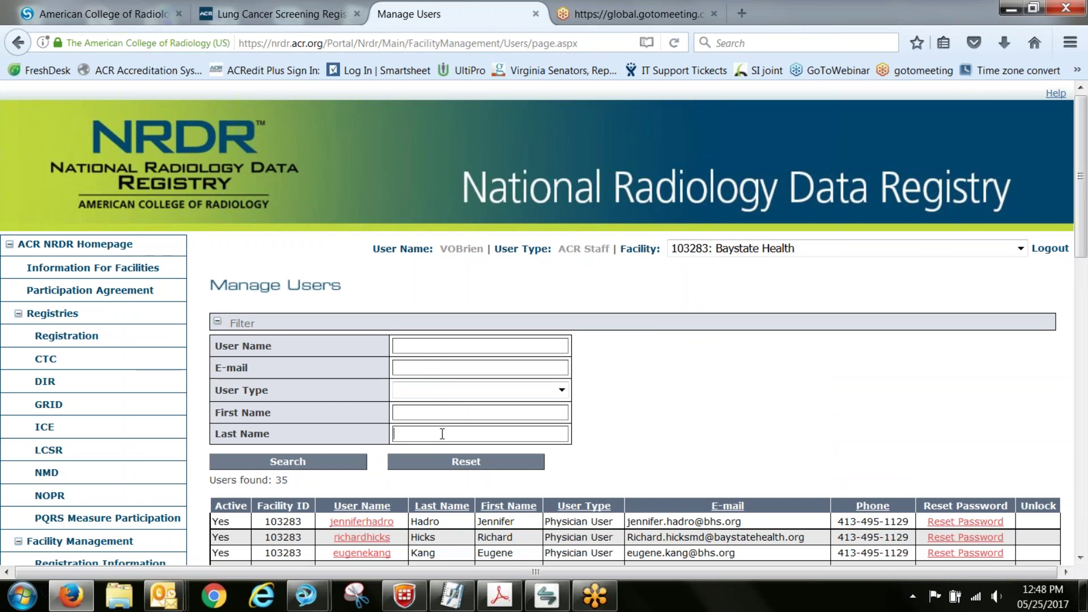
Search the facility's users by a last name, which returns 0 matching users
text(Beaty)
click(337, 460)
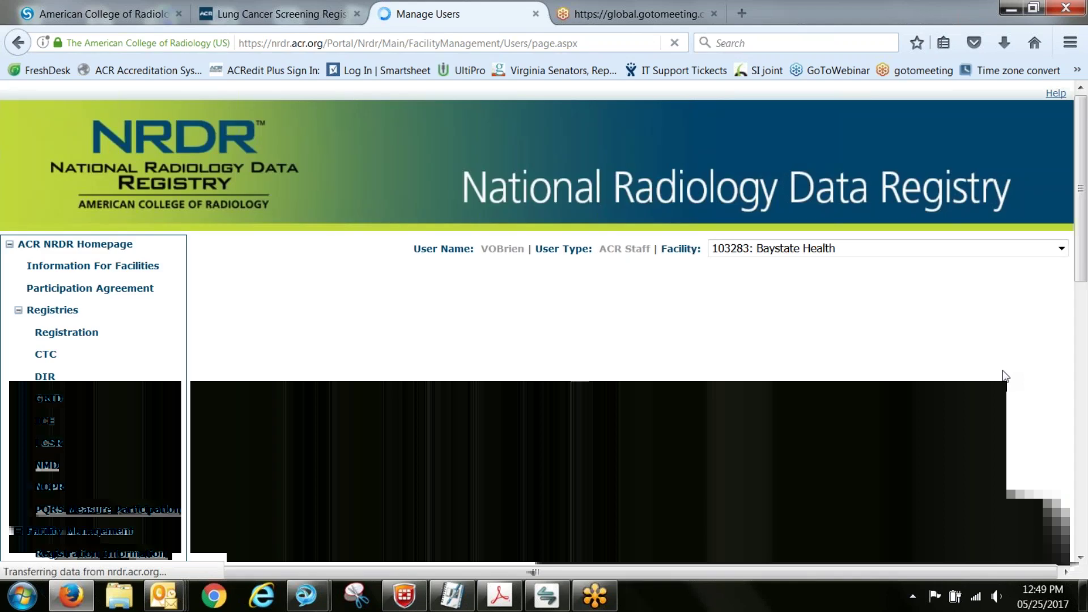
scroll(1021, 405, down, 2)
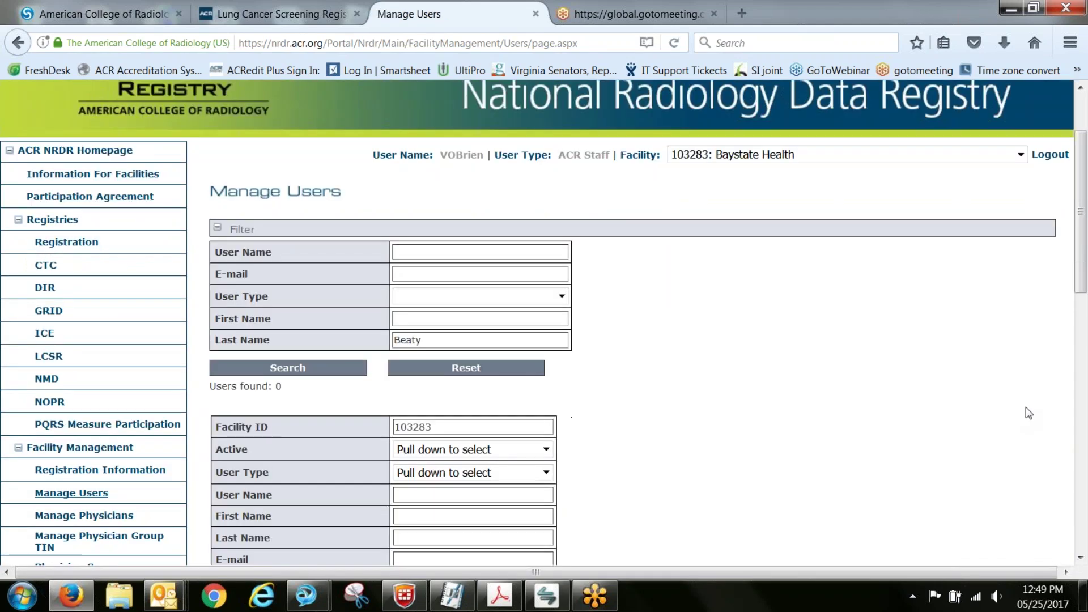
scroll(1037, 416, down, 4)
Scroll the Manage Users page and minimize Firefox to show the Windows desktop
drag(1081, 298, 1083, 180)
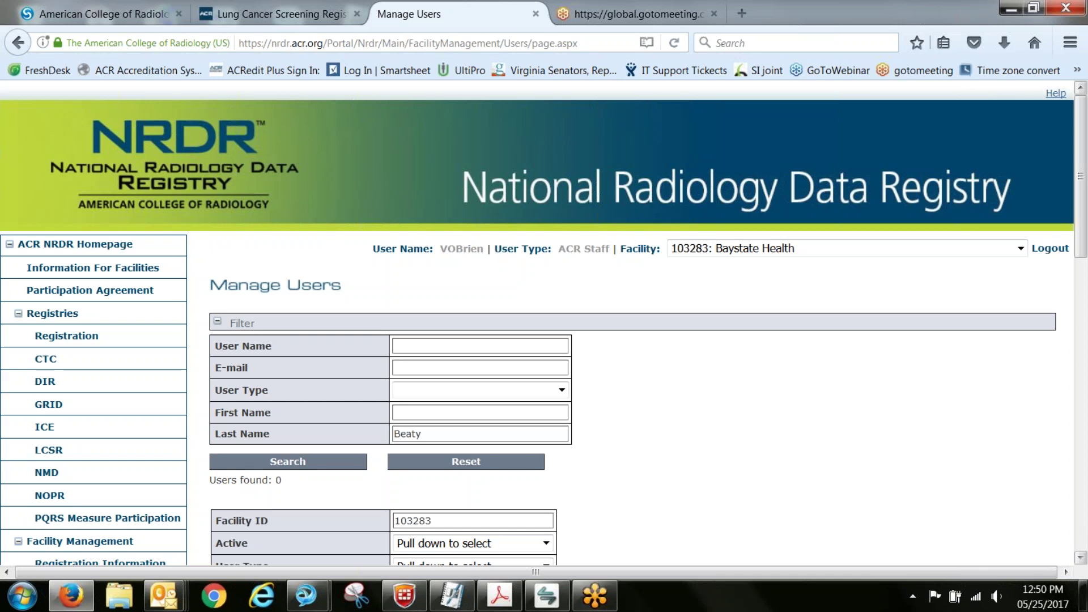
click(1010, 8)
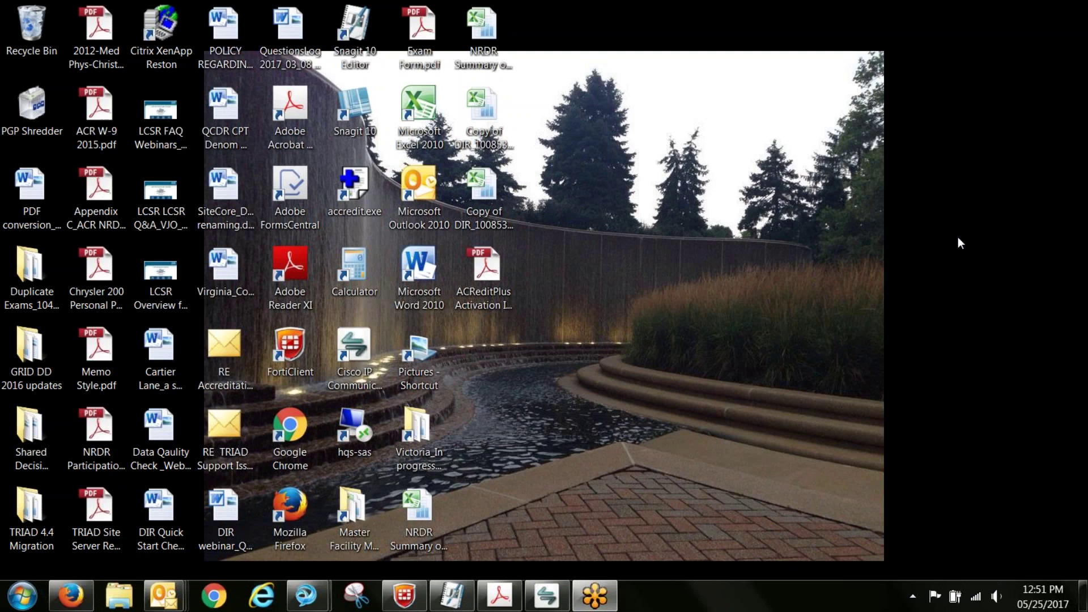
Restore Firefox from the taskbar, showing the Manage Users search with 0 results
click(79, 590)
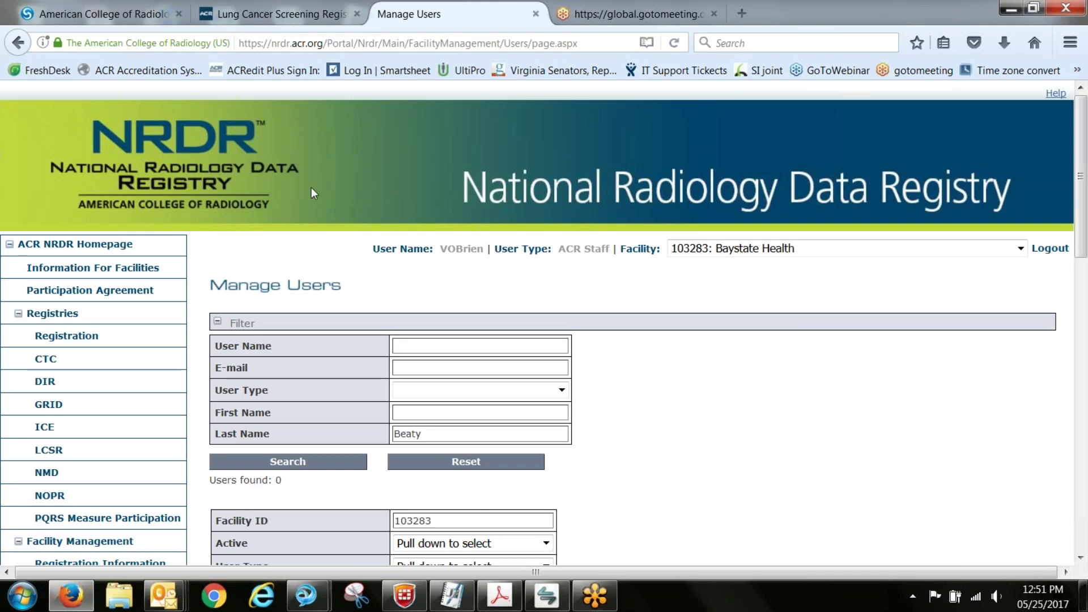
Open Baystate Health's DIR Summary of Data Submitted page, select the Submit Date start field, and check the calendar
click(24, 383)
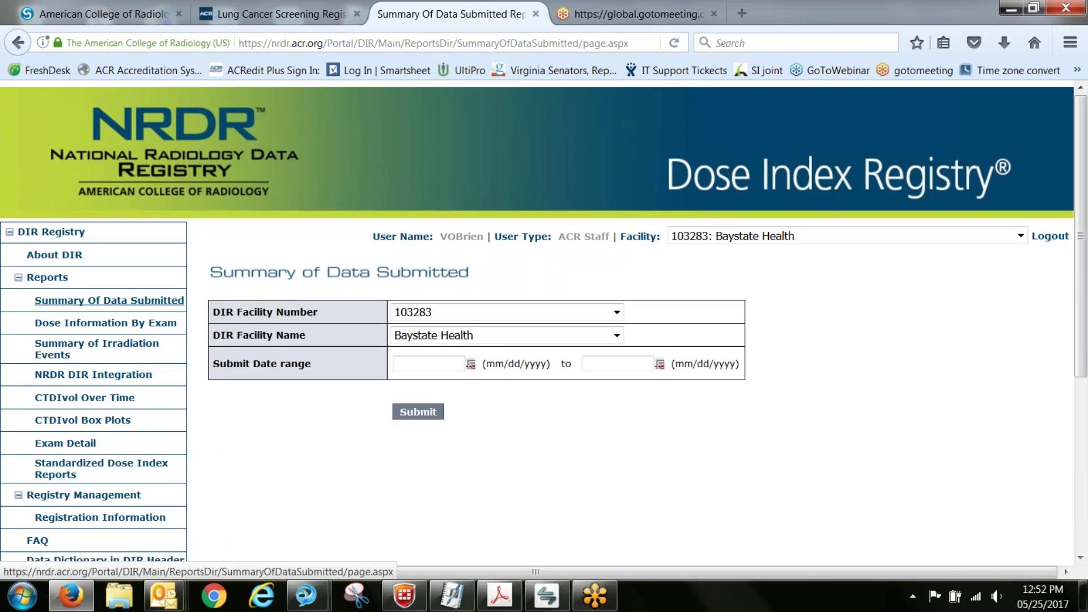
click(435, 362)
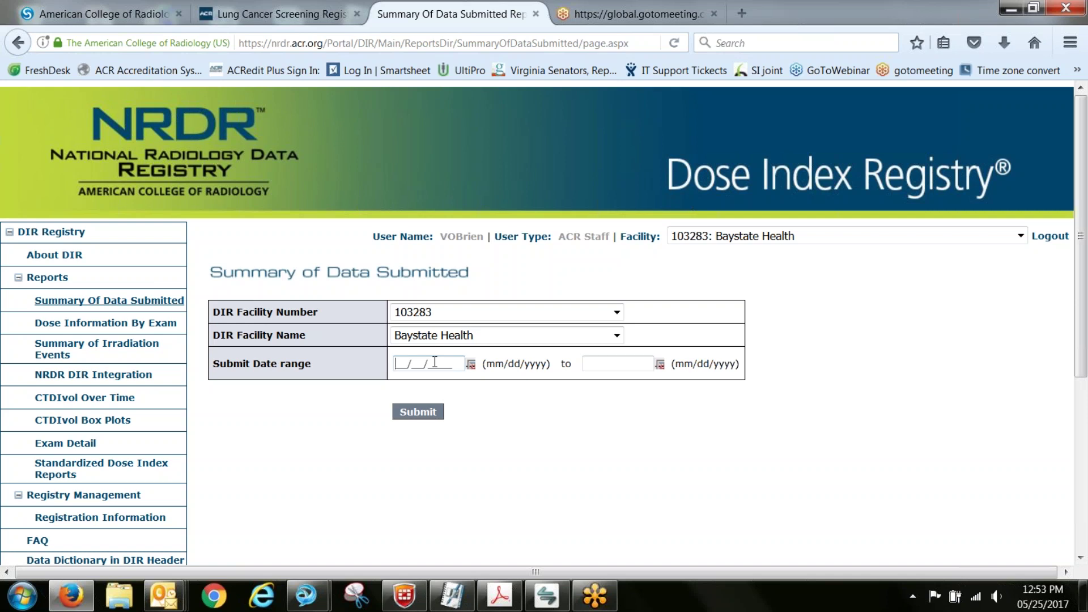
click(435, 362)
click(1030, 601)
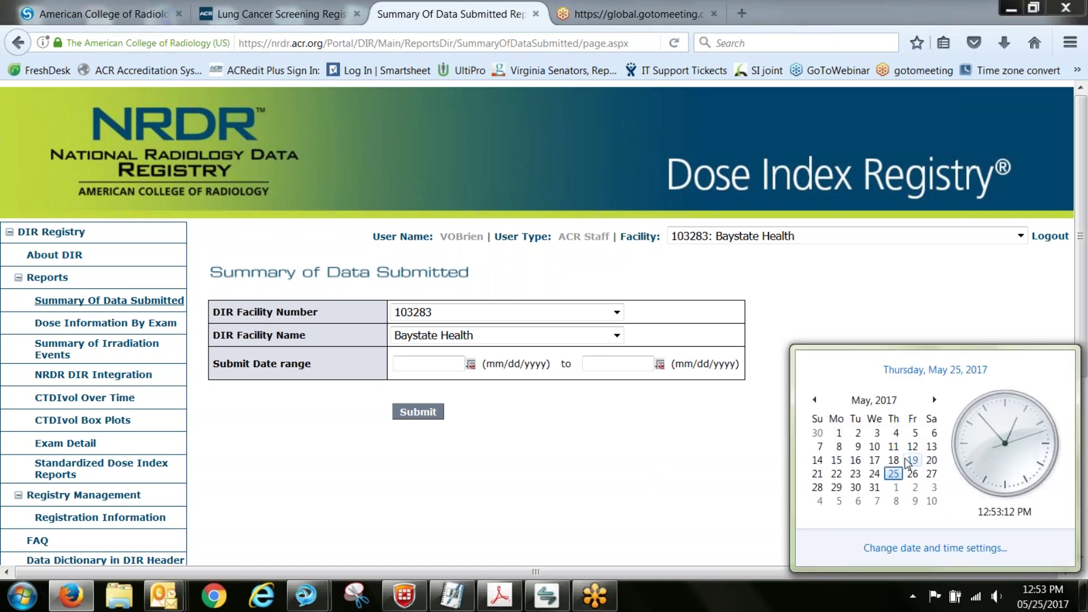
Check May 30 and 31, 2017 on the taskbar calendar, then switch to the Outlook Inbox
click(856, 487)
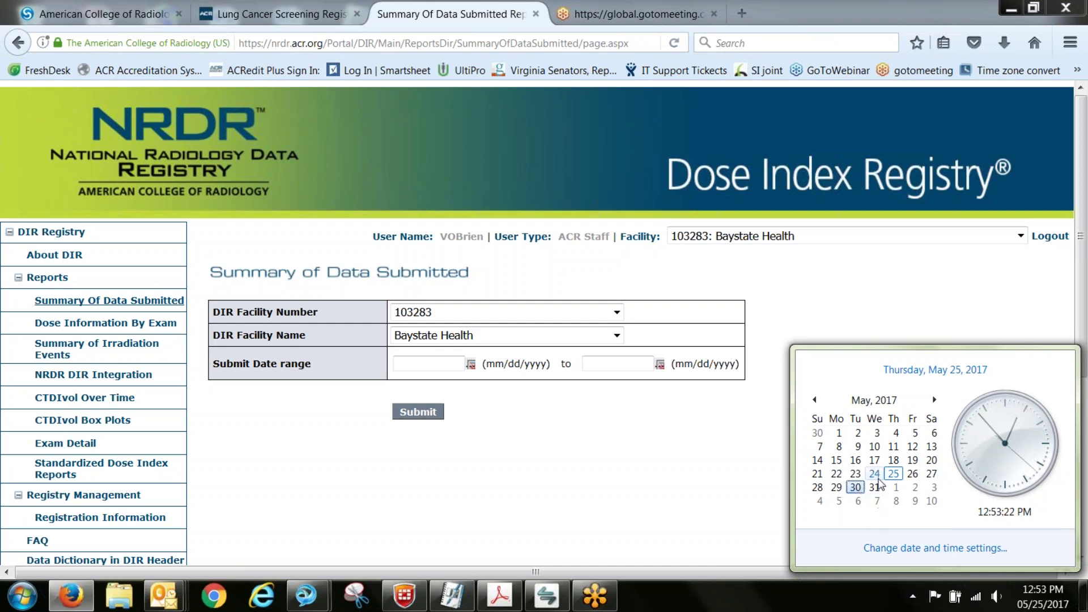
click(876, 489)
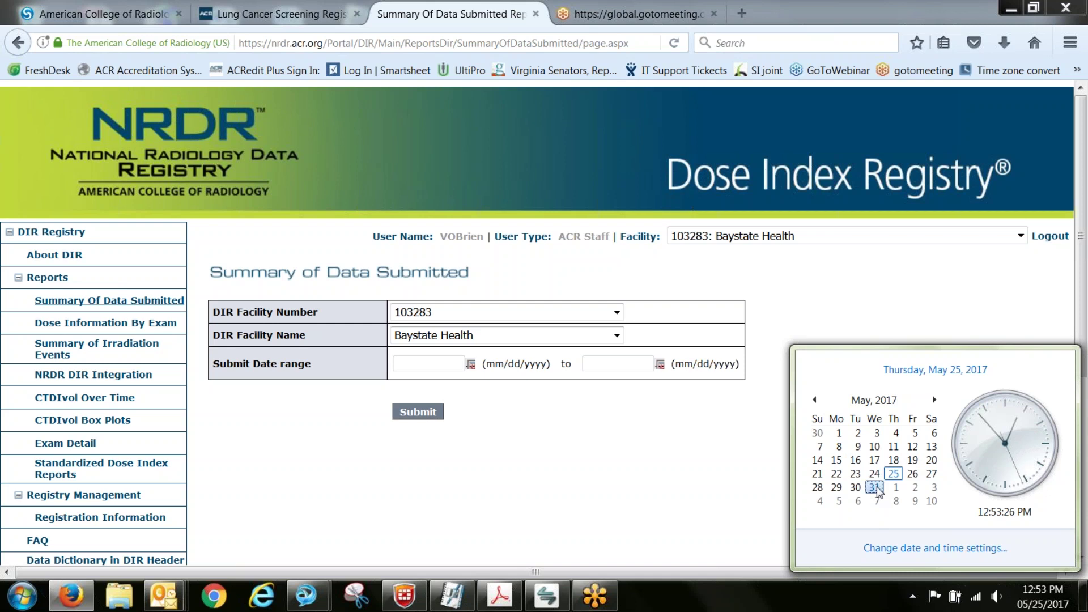
click(414, 508)
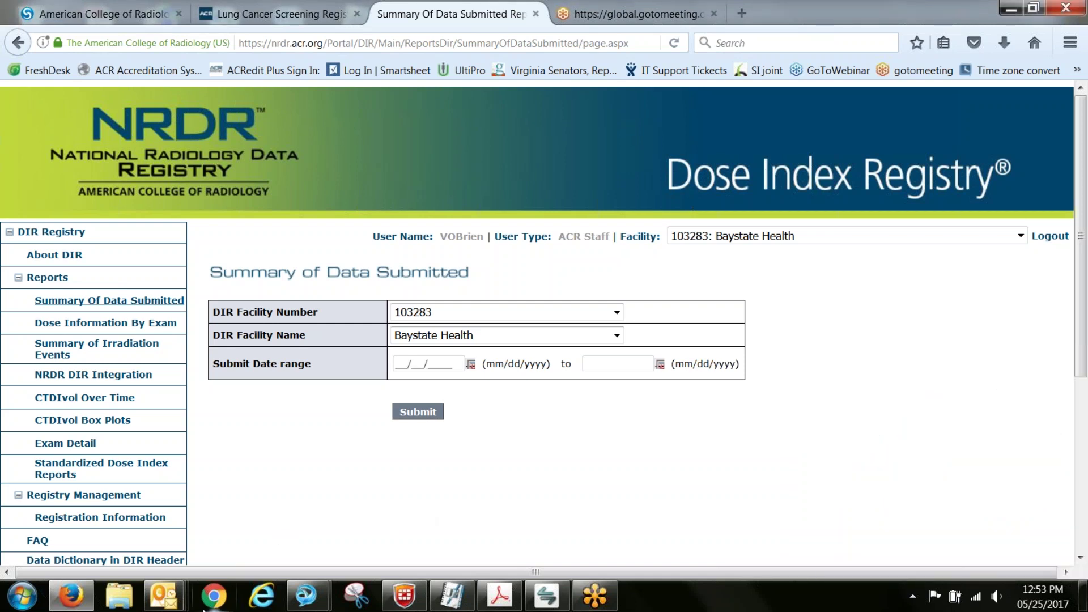
mouse_move(172, 606)
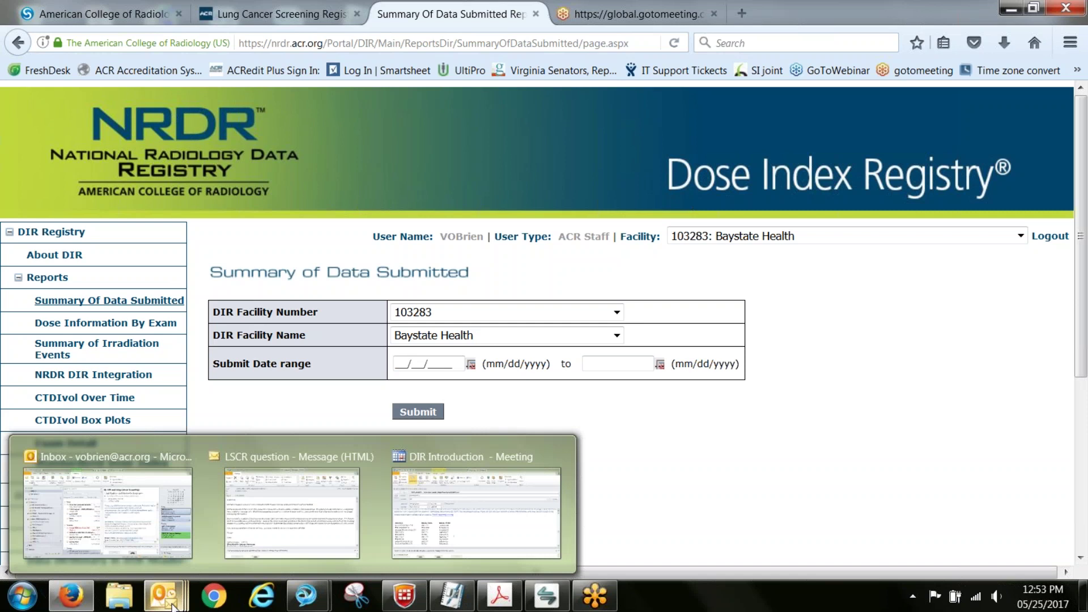
click(147, 561)
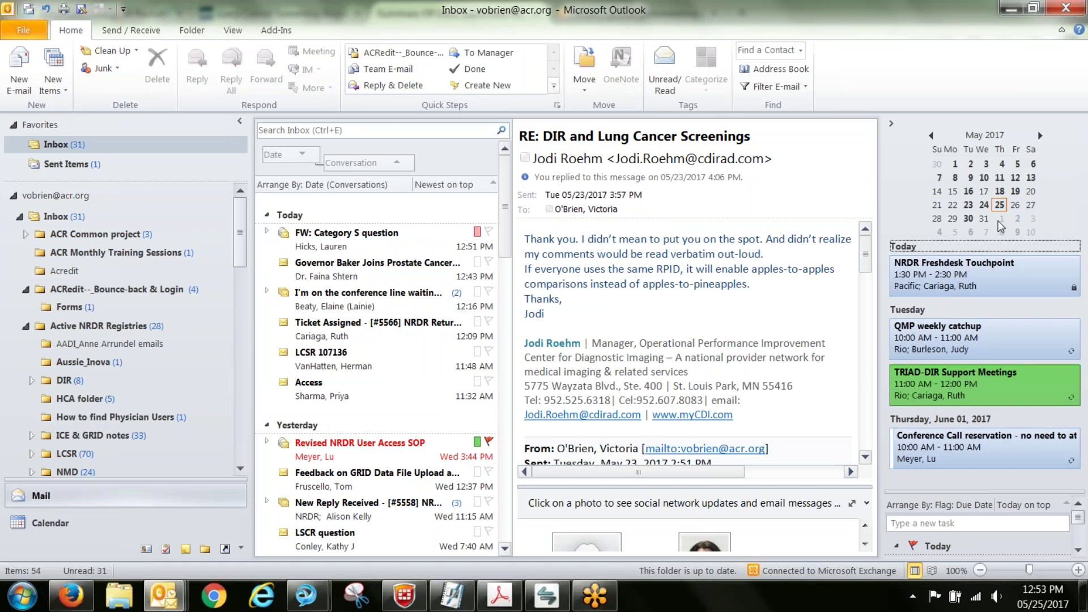
Start an untitled 10:30–11:00 AM appointment on May 31, 2017 in Scheduling Assistant, then return to Mail
click(984, 218)
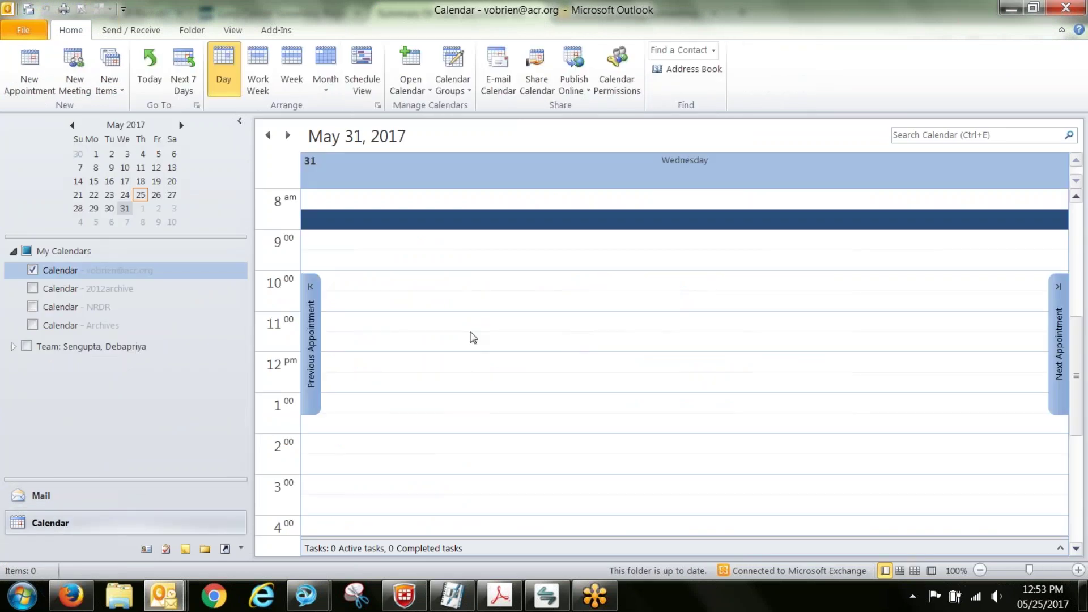
click(357, 302)
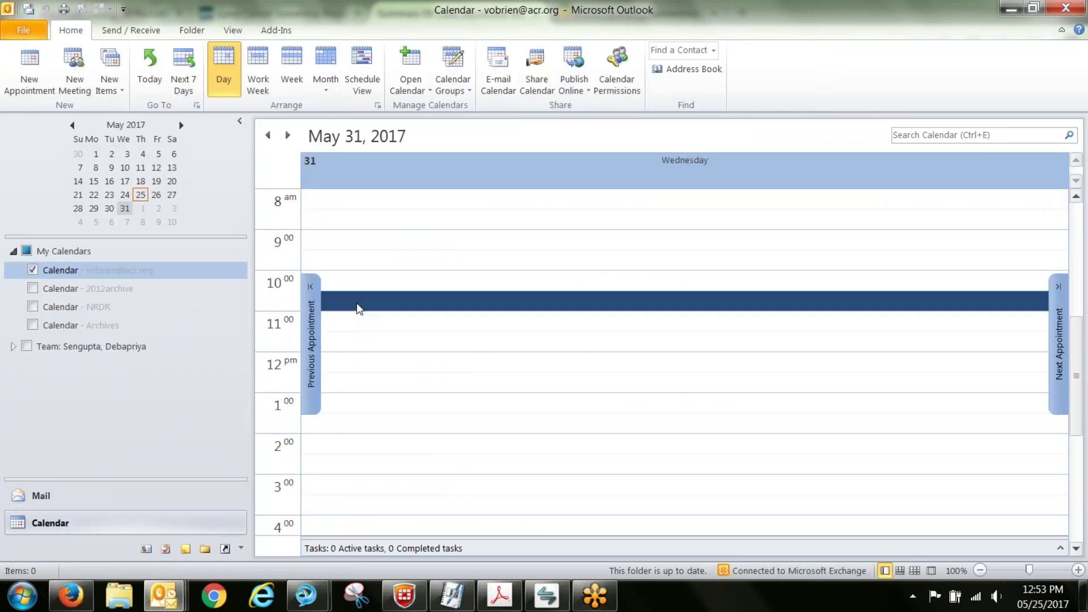
double_click(357, 306)
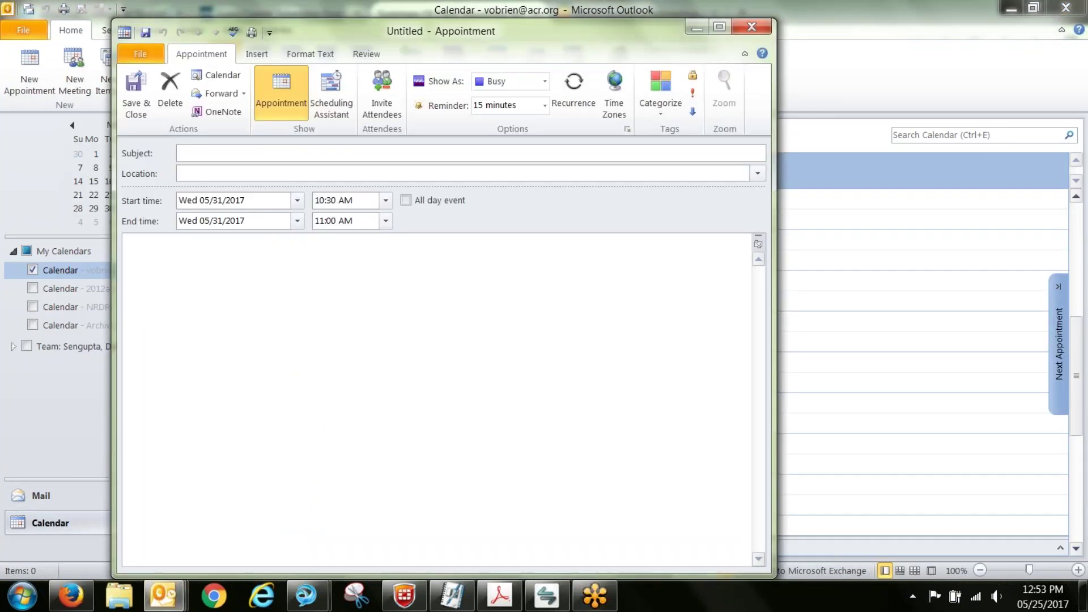
click(347, 105)
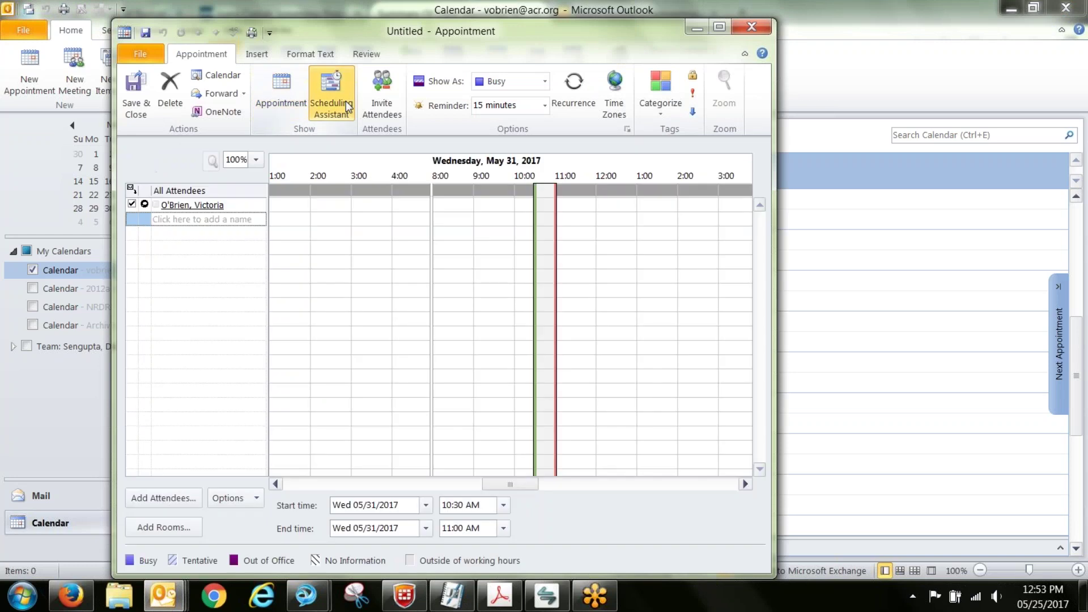
click(222, 221)
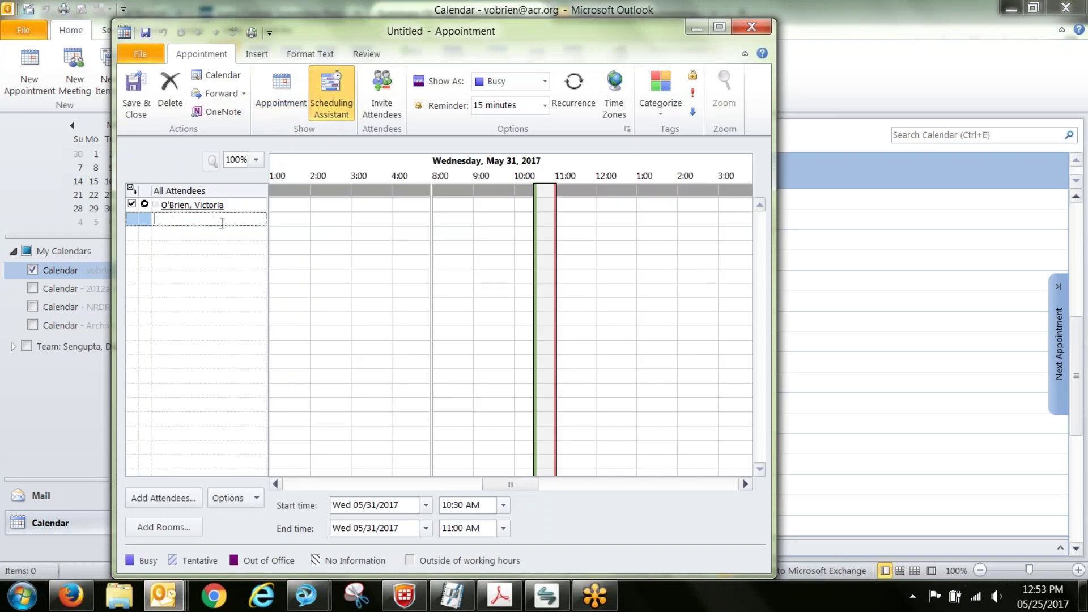
click(64, 497)
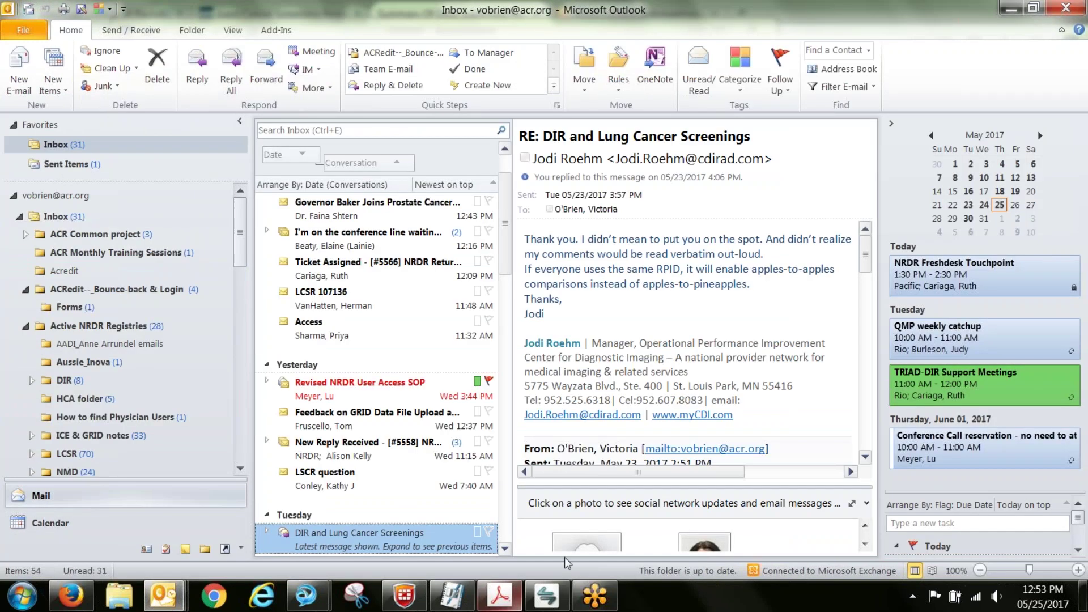
Open the DIR Webinar-Exam Name Mapping meeting on Tuesday, May 23, 2017 (2:30–4:30 PM)
click(936, 282)
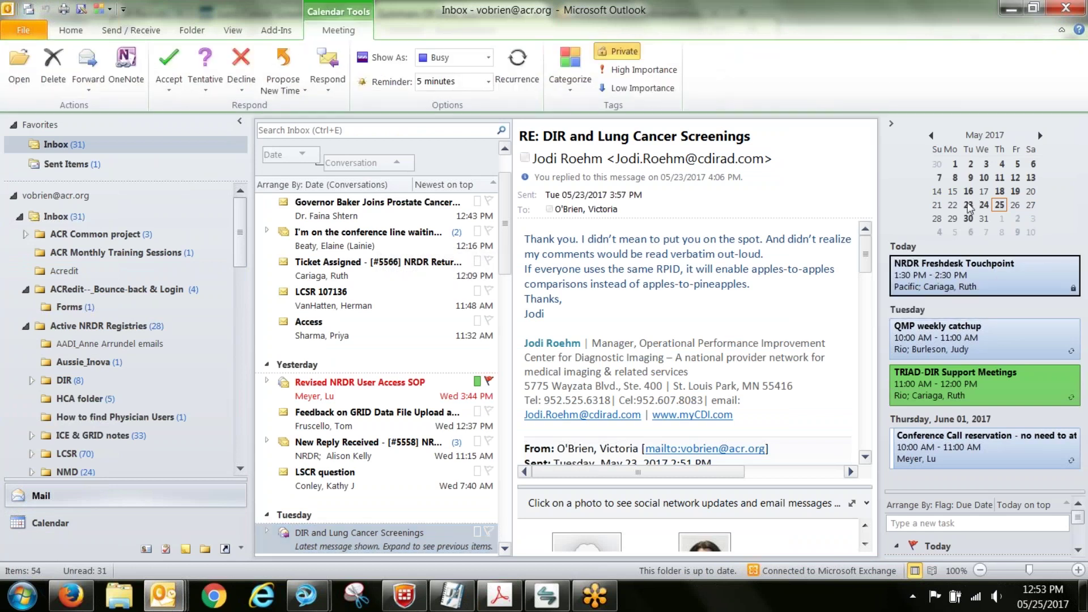
click(969, 205)
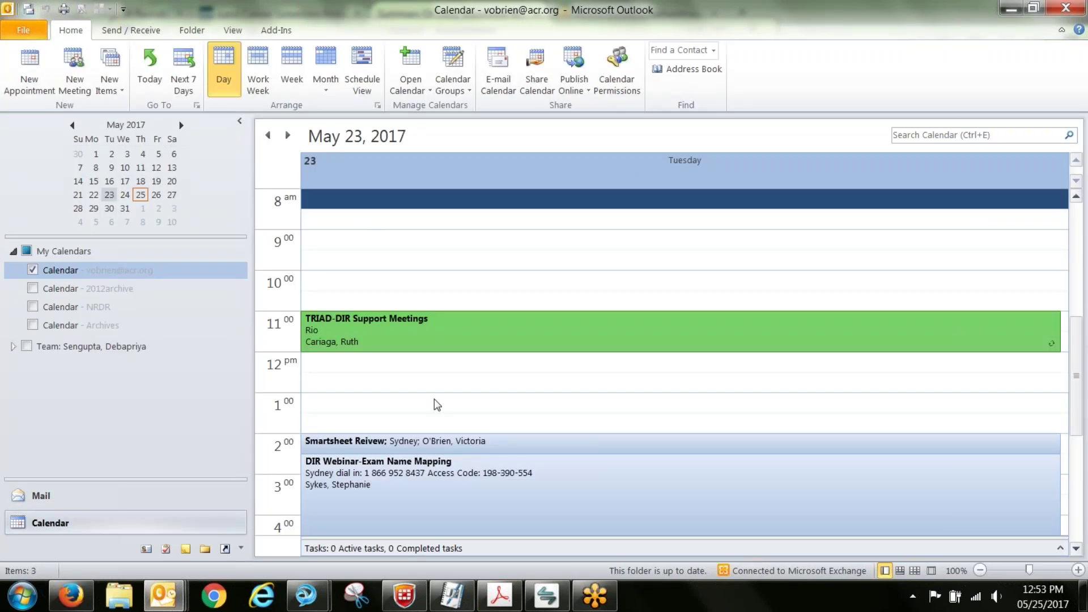
double_click(400, 485)
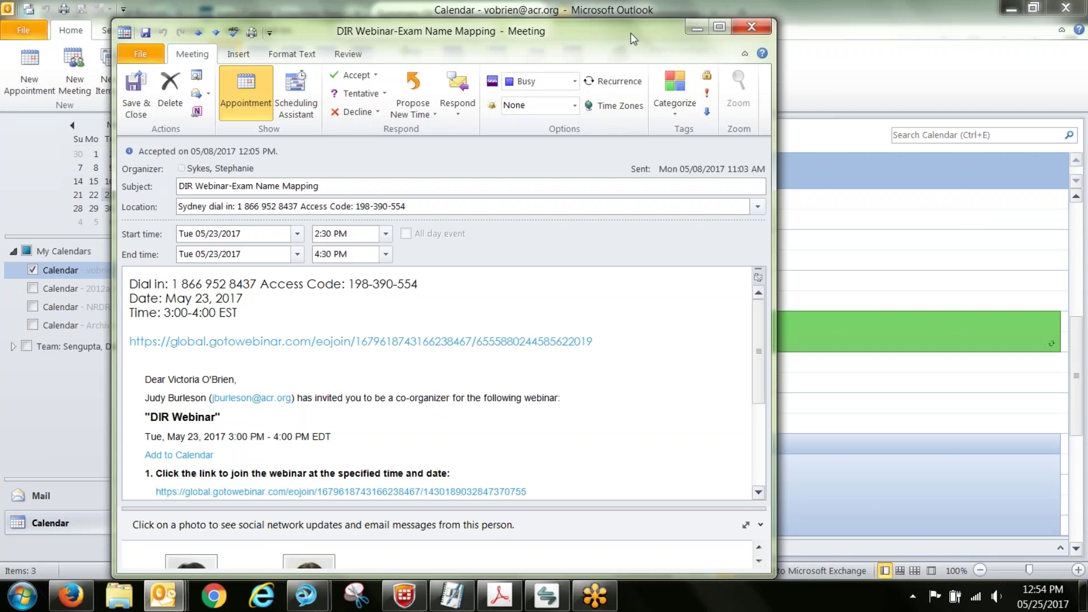
drag(630, 34, 619, 65)
Close the May 23 meeting and advance the day view to May 25
click(739, 57)
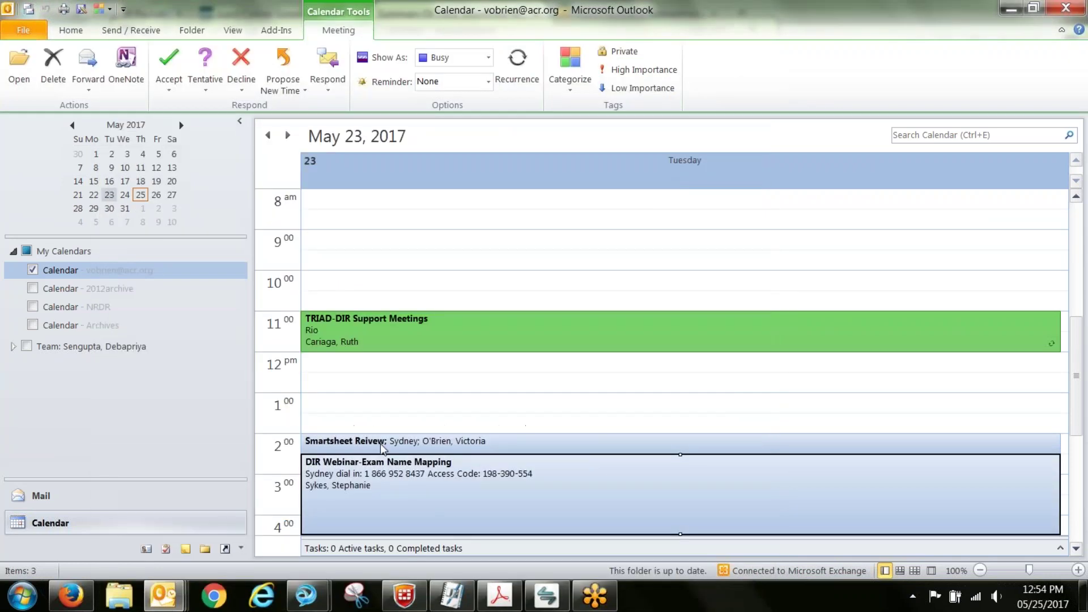
click(392, 413)
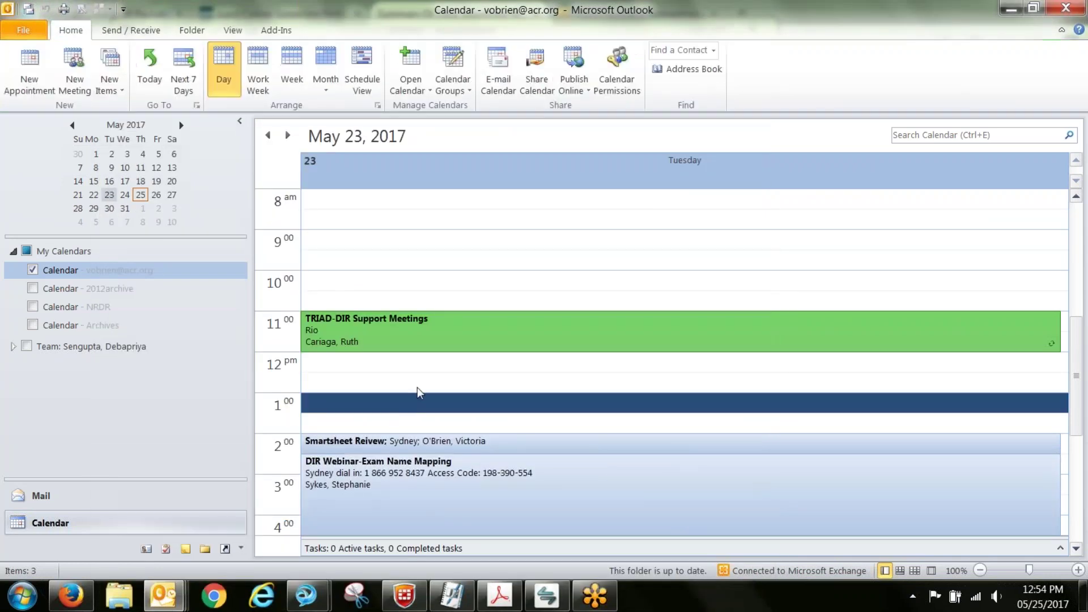
scroll(418, 392, down, 3)
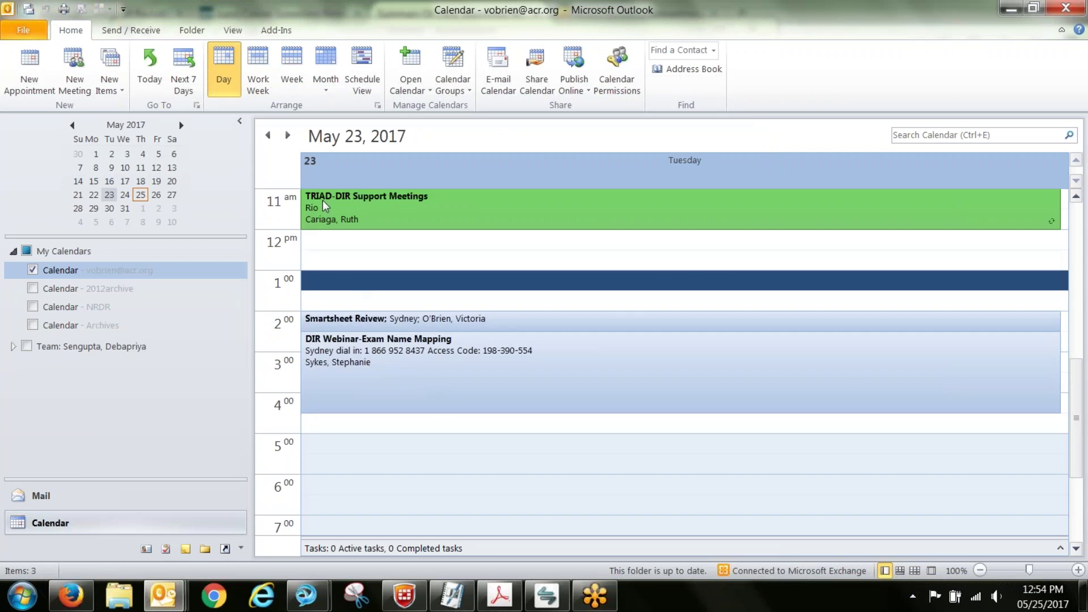
click(287, 135)
click(287, 135)
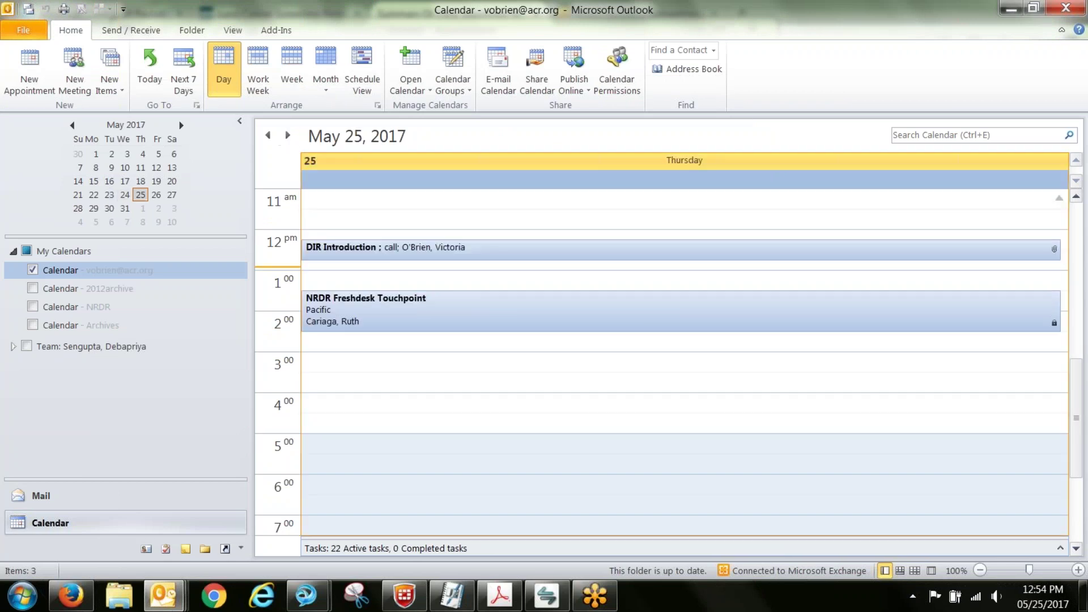
Review the NRDR Freshdesk Touchpoint meeting details, then go back to the Outlook Inbox
double_click(397, 316)
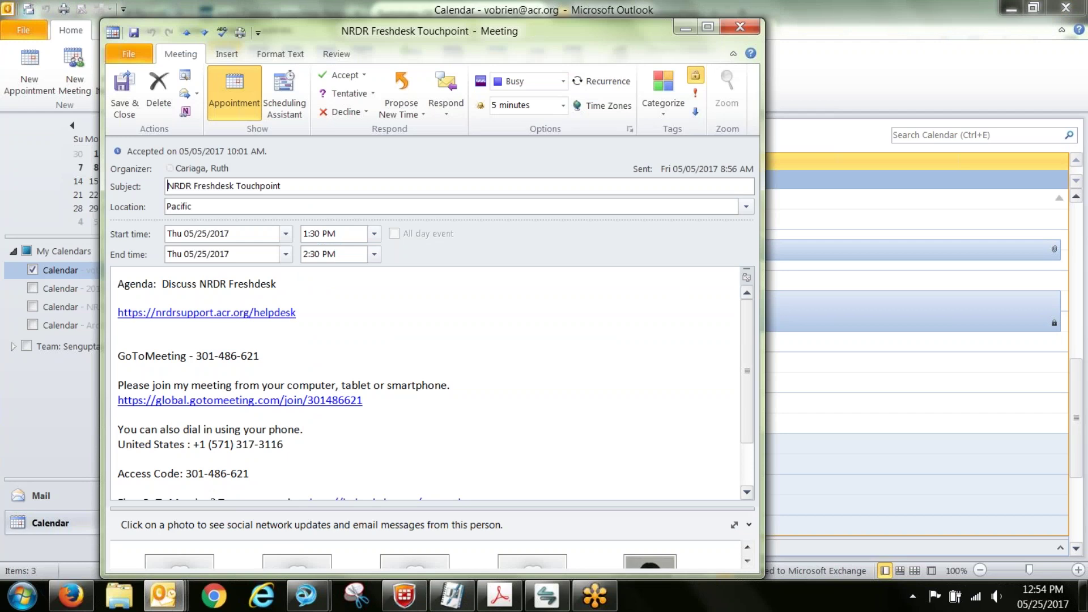
key(Escape)
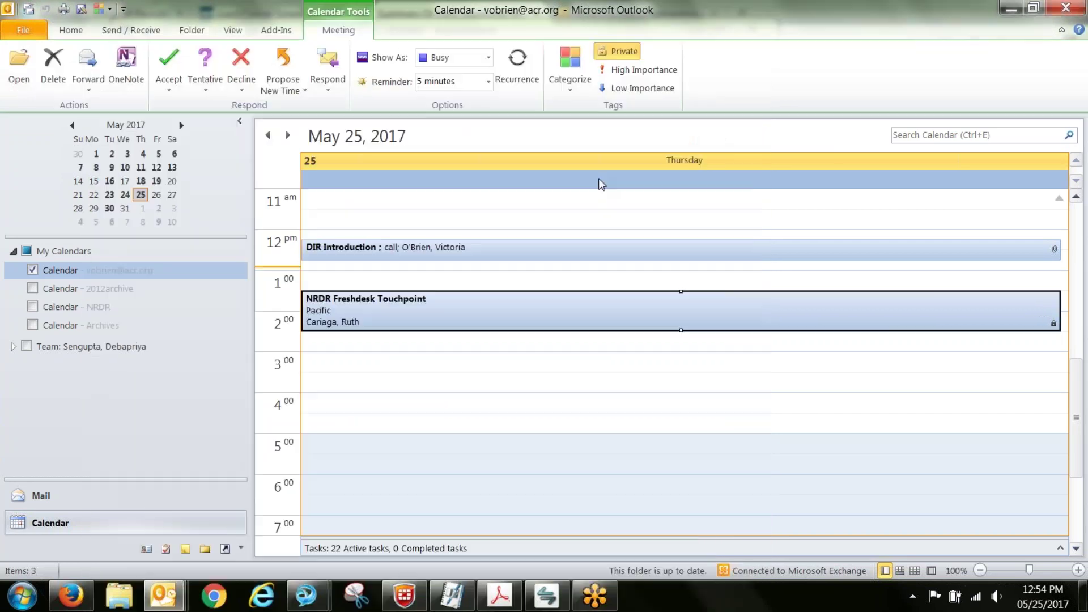
click(434, 386)
scroll(453, 390, down, 3)
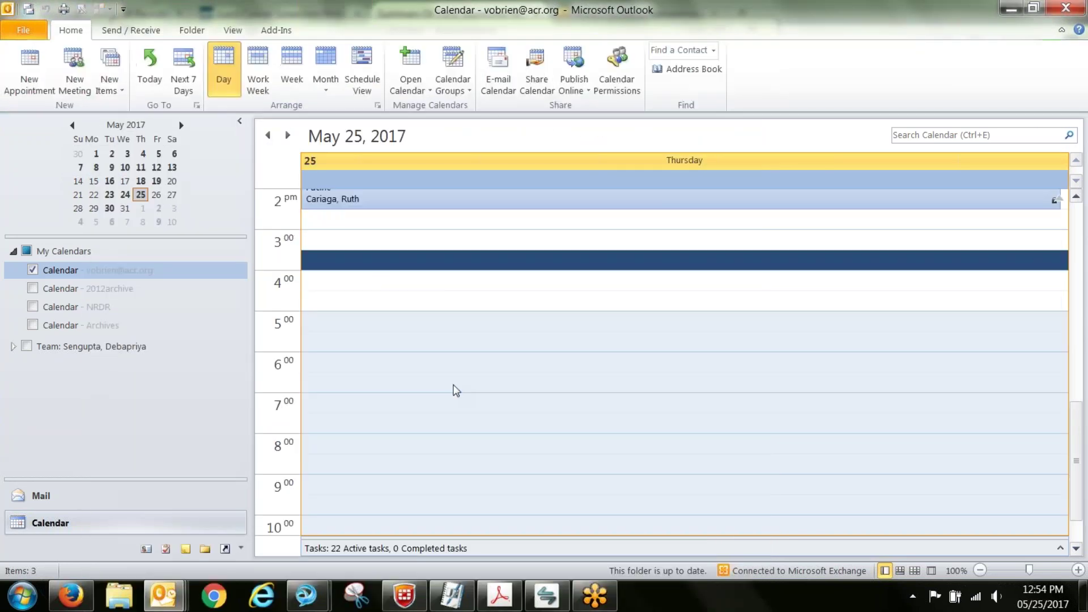
click(148, 498)
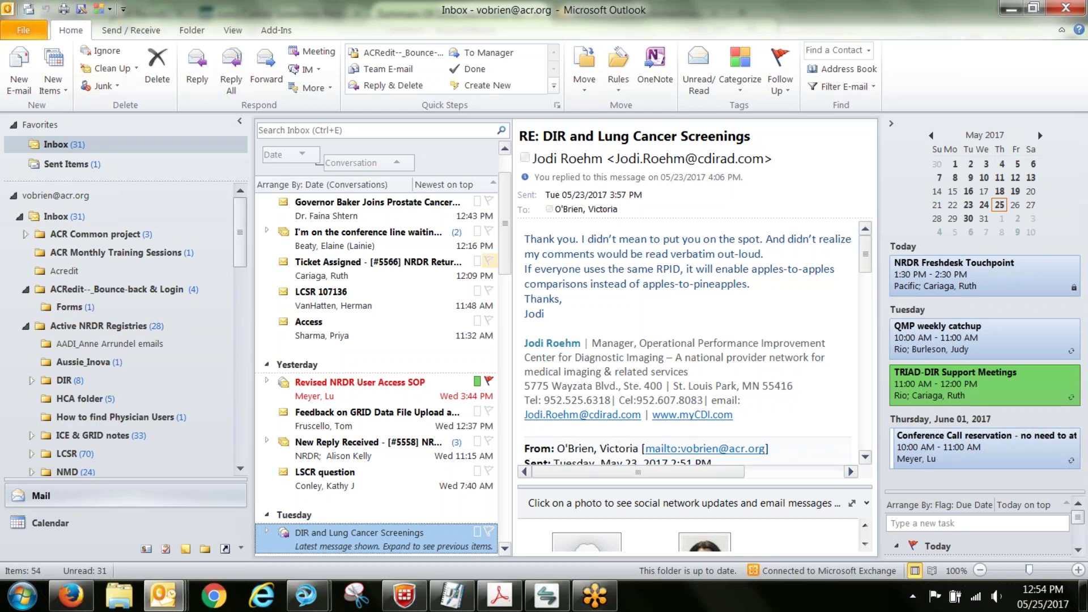
Add the conference-line email's sender as an attendee of the May 31 10:30 meeting
click(374, 238)
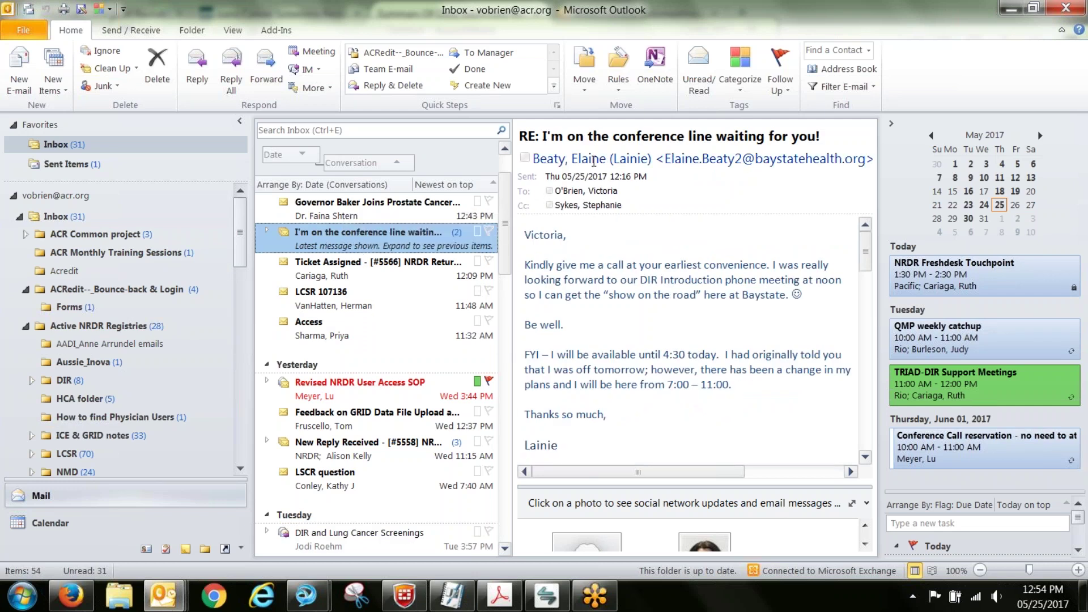
click(590, 158)
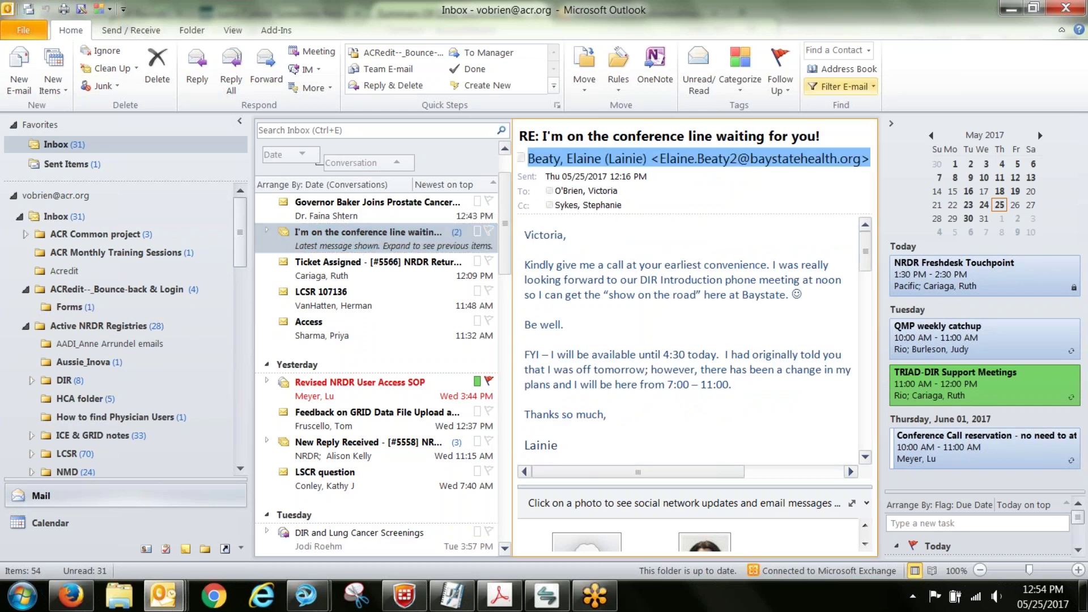
click(1012, 8)
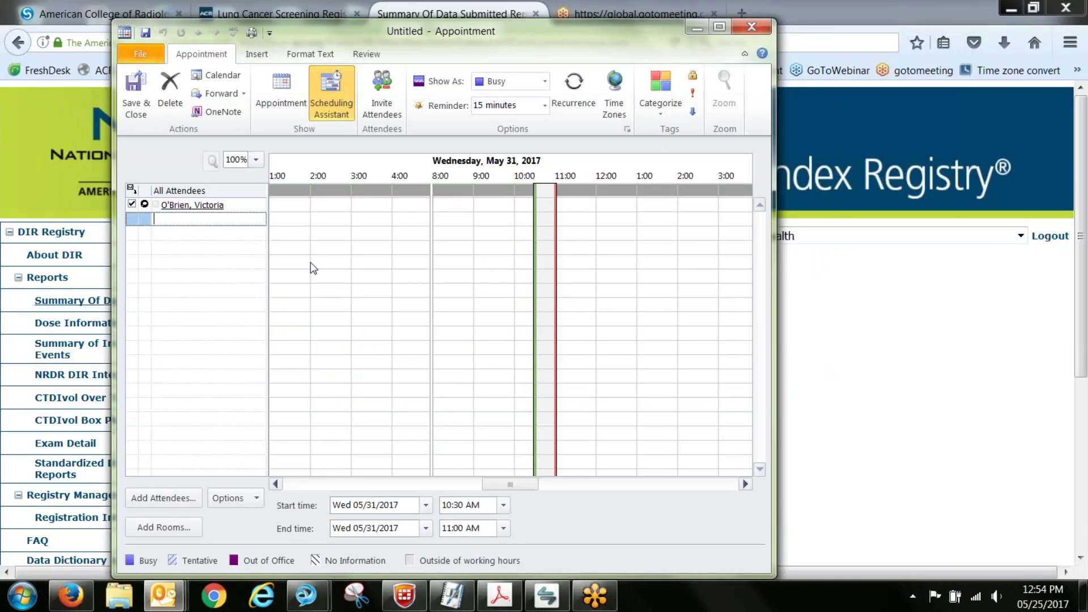
click(245, 221)
key(ctrl+v)
key(Return)
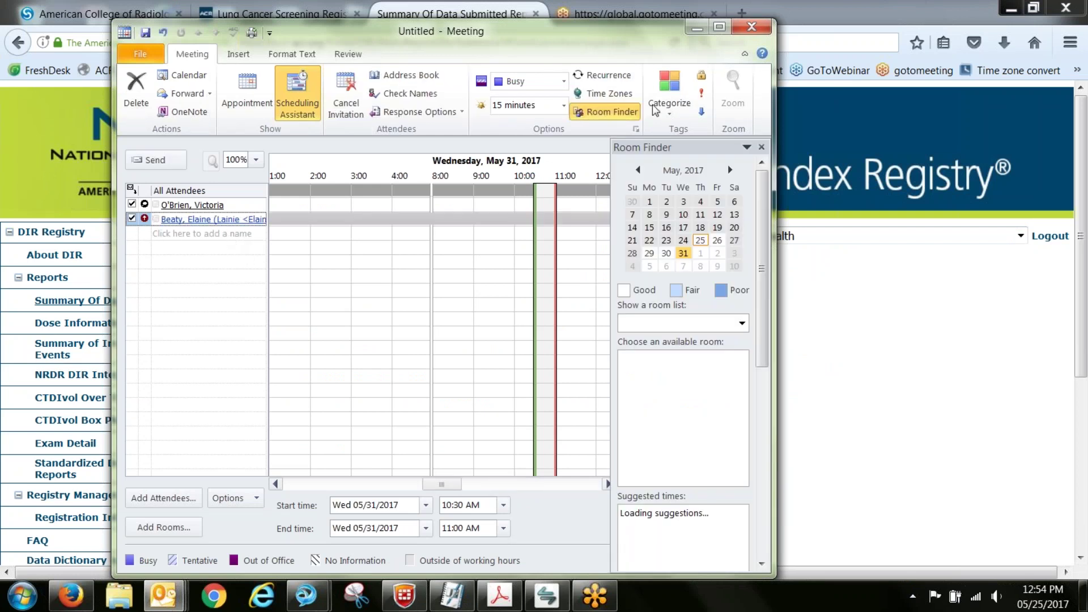
Maximize the meeting and list the Reston - 1891 Meeting Rooms in Room Finder, then minimize it
drag(725, 45, 703, 106)
click(699, 89)
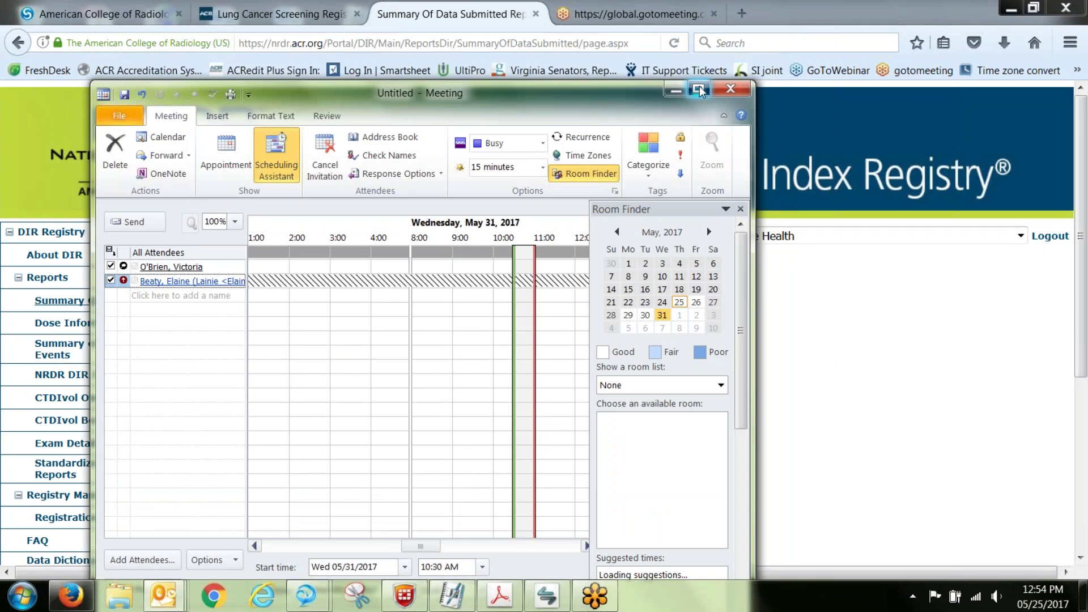
click(1035, 300)
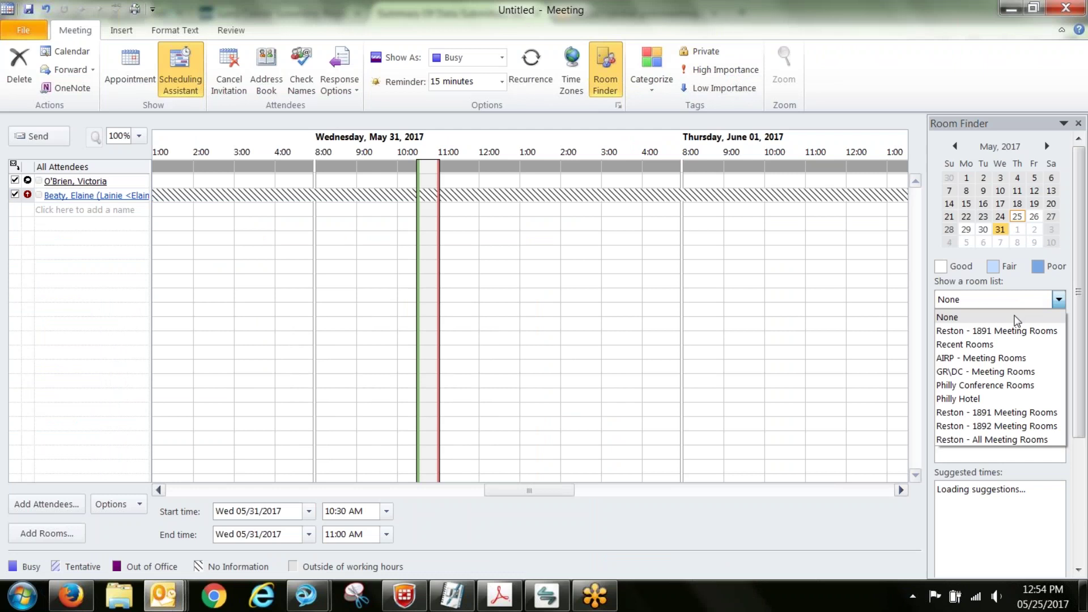
click(1013, 331)
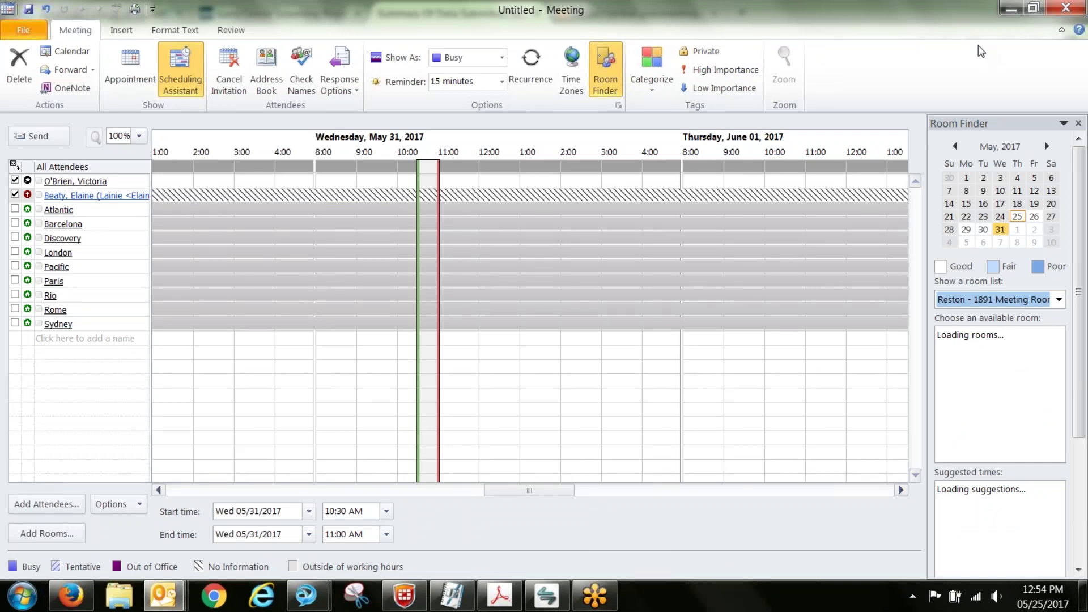
click(1007, 6)
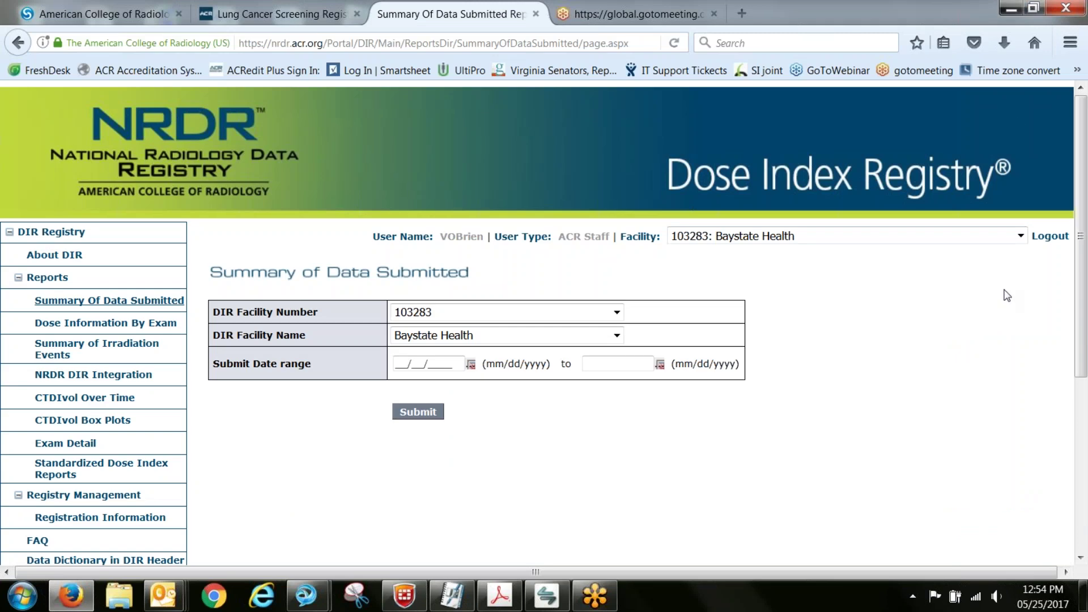